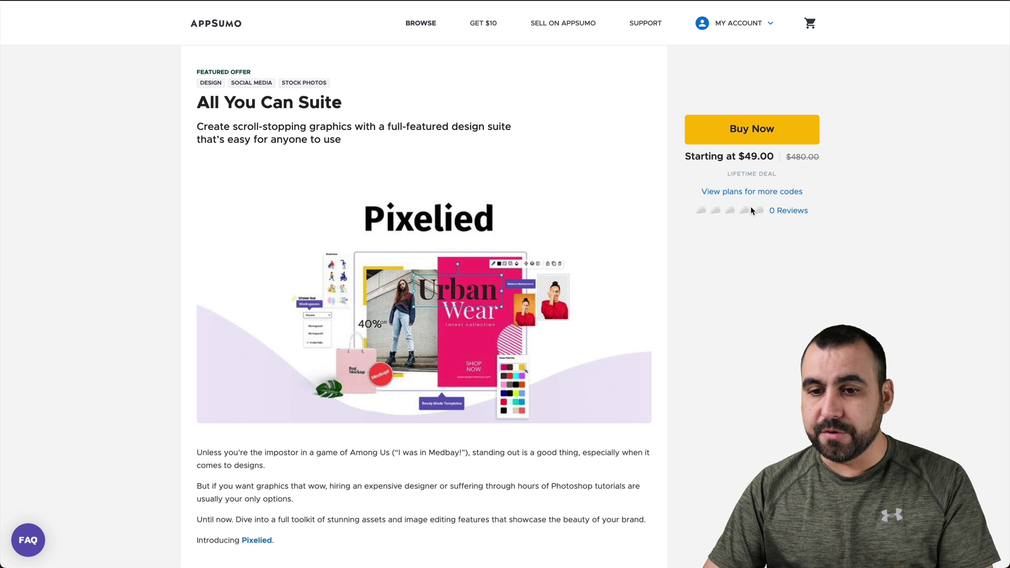
Review the AppSumo plan cards, highlighting the Unlimited downloads and 3M+ stock photos perks
{"action": "left_click", "coordinate": [765, 191]}
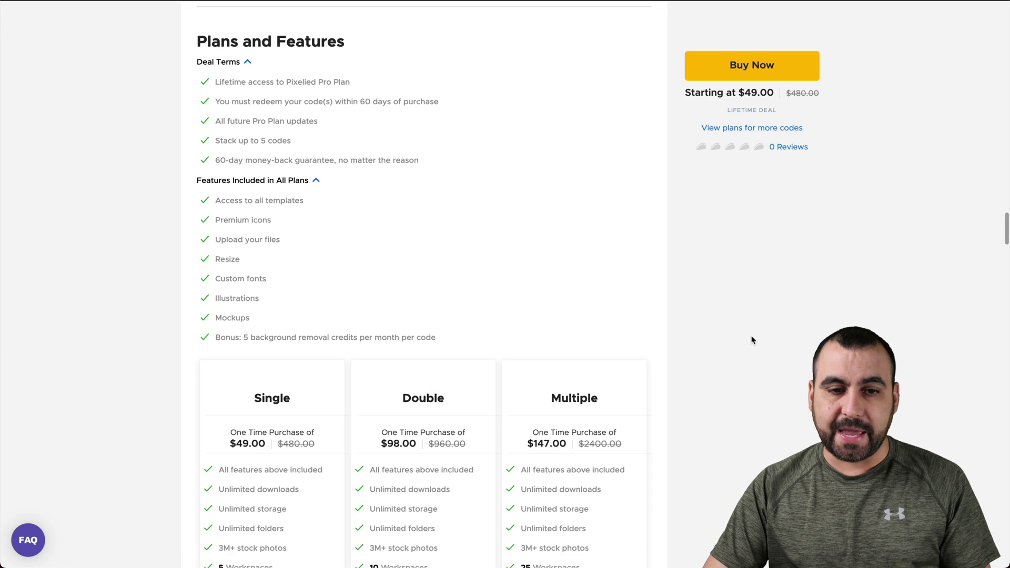
{"action": "scroll", "coordinate": [752, 340], "scroll_direction": "down", "scroll_amount": 3}
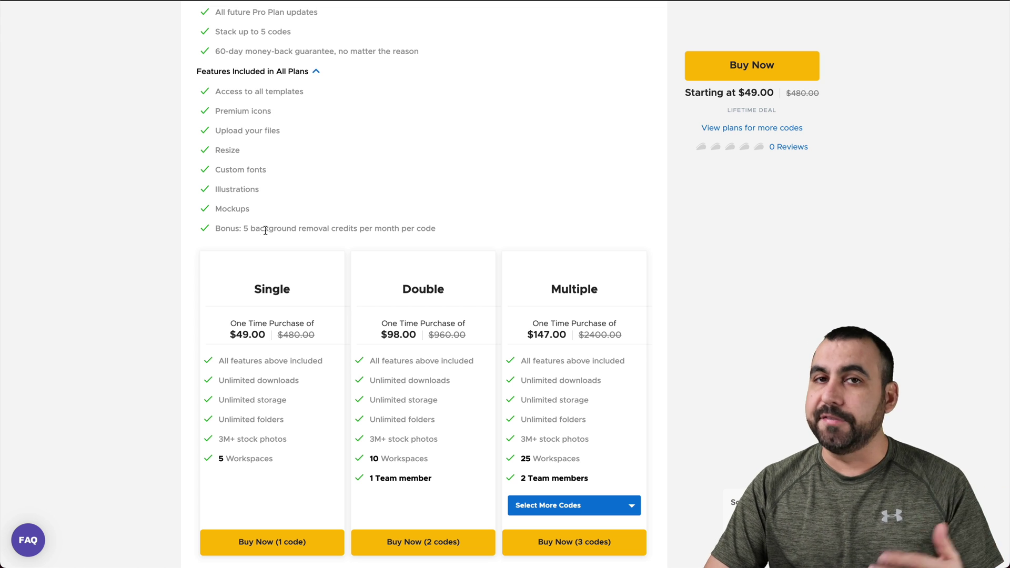
{"action": "scroll", "coordinate": [267, 229], "scroll_direction": "down", "scroll_amount": 3}
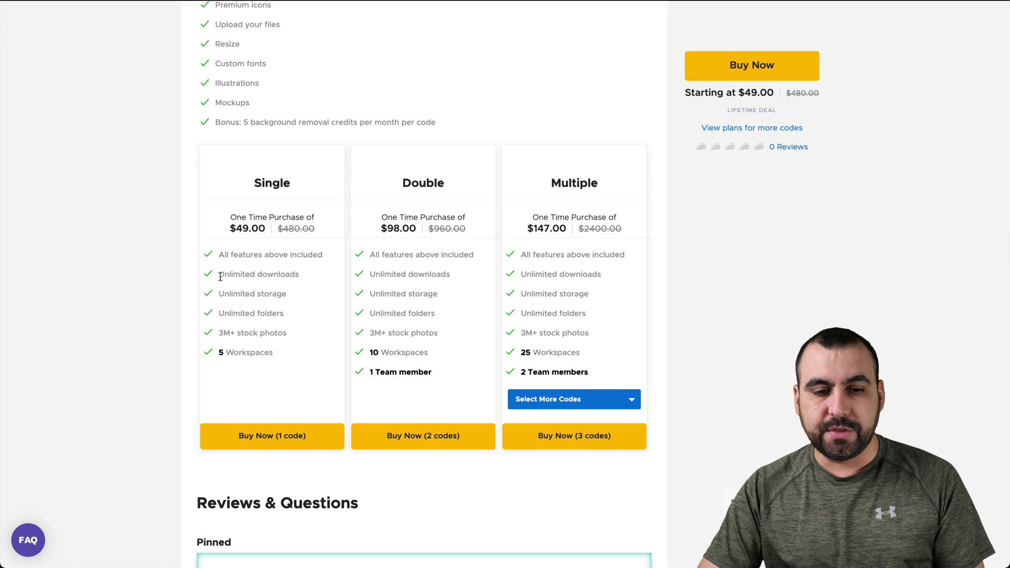
{"action": "left_click_drag", "start_coordinate": [220, 274], "coordinate": [296, 274]}
{"action": "left_click", "coordinate": [246, 302]}
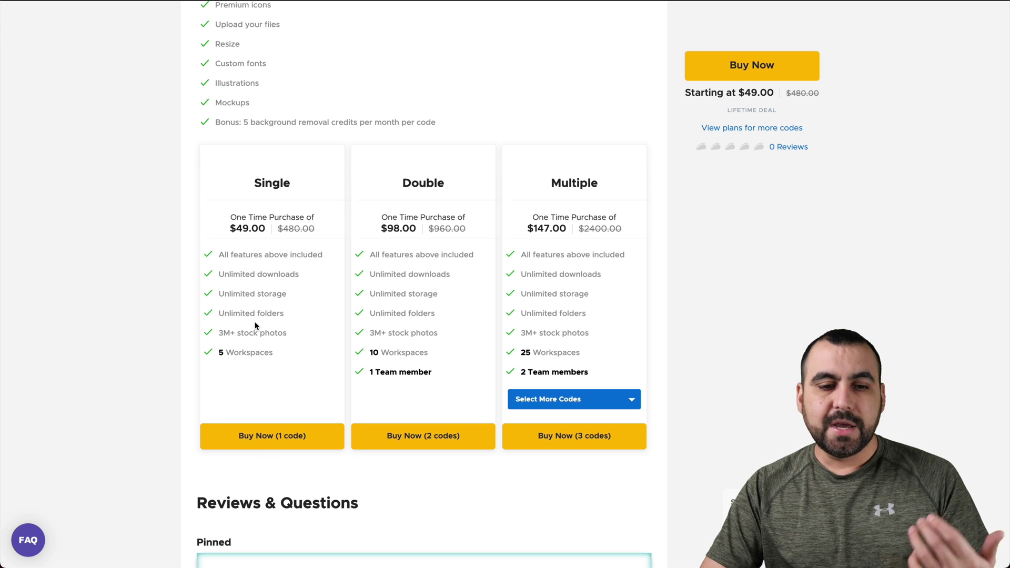
{"action": "left_click_drag", "start_coordinate": [219, 333], "coordinate": [263, 334]}
{"action": "left_click", "coordinate": [263, 334]}
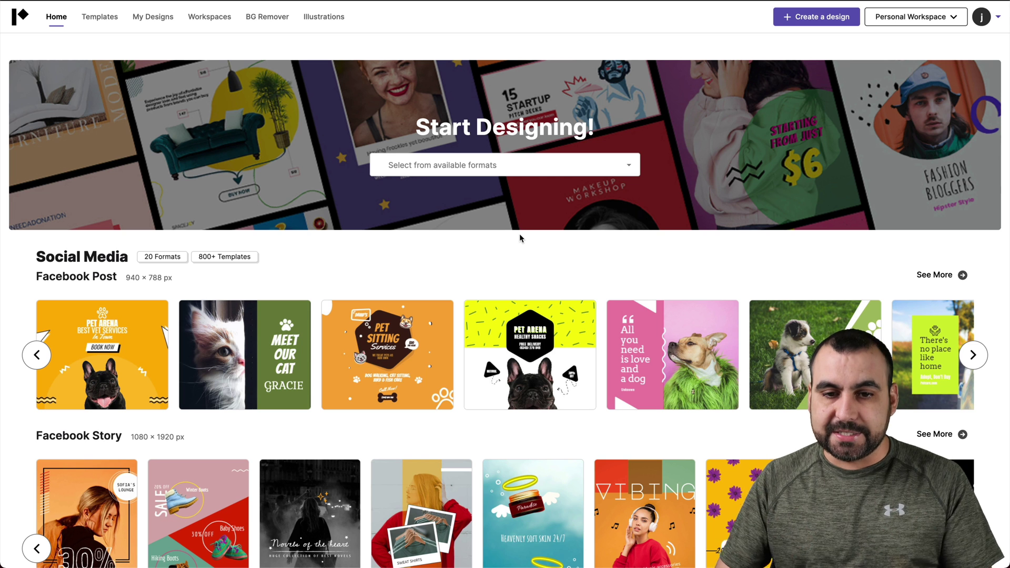
{"action": "scroll", "coordinate": [519, 234], "scroll_direction": "down", "scroll_amount": 1}
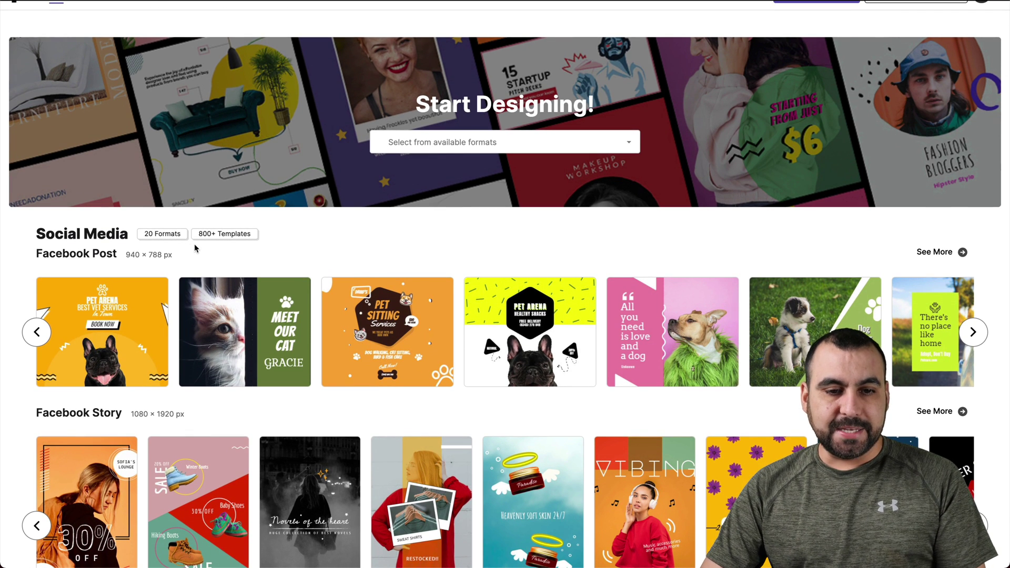
{"action": "left_click_drag", "start_coordinate": [198, 233], "coordinate": [247, 233]}
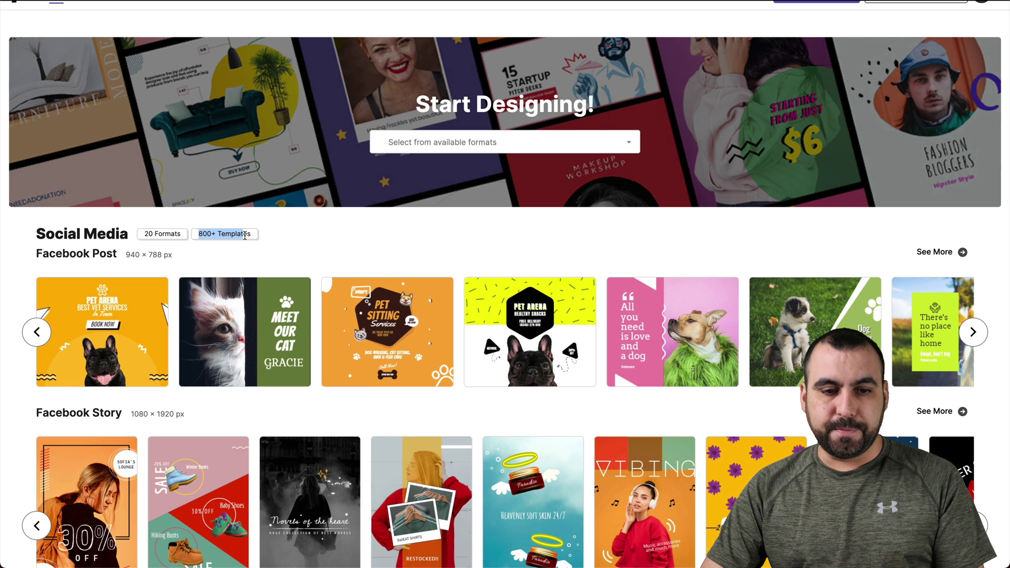
{"action": "left_click", "coordinate": [254, 237]}
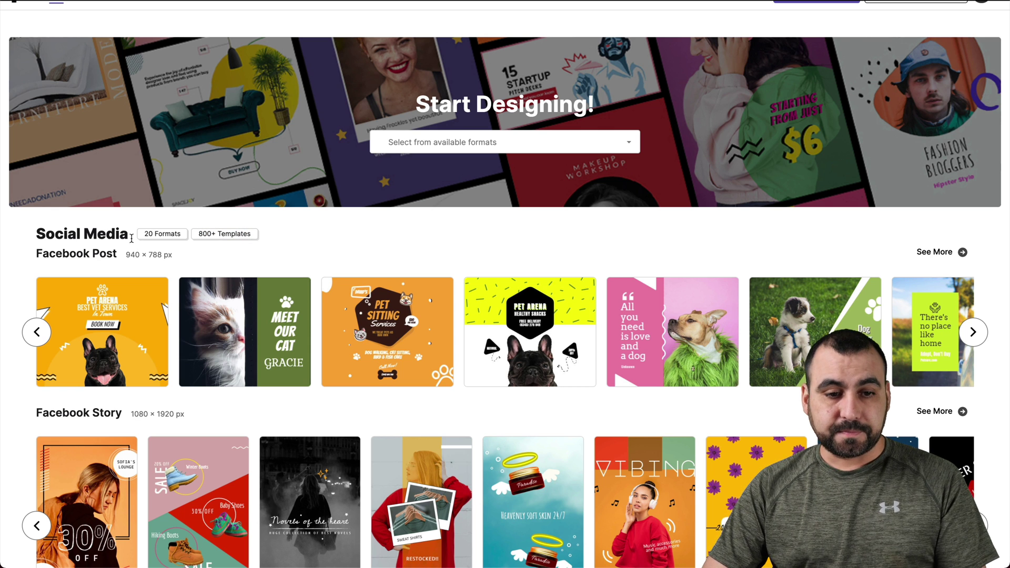
{"action": "scroll", "coordinate": [142, 259], "scroll_direction": "down", "scroll_amount": 3}
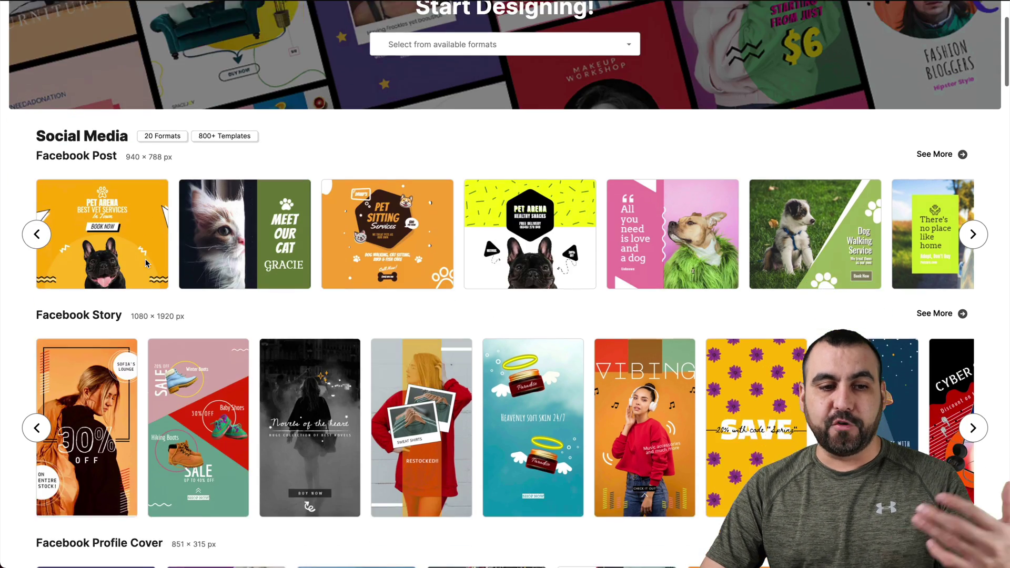
{"action": "scroll", "coordinate": [142, 258], "scroll_direction": "down", "scroll_amount": 1}
{"action": "scroll", "coordinate": [117, 198], "scroll_direction": "down", "scroll_amount": 3}
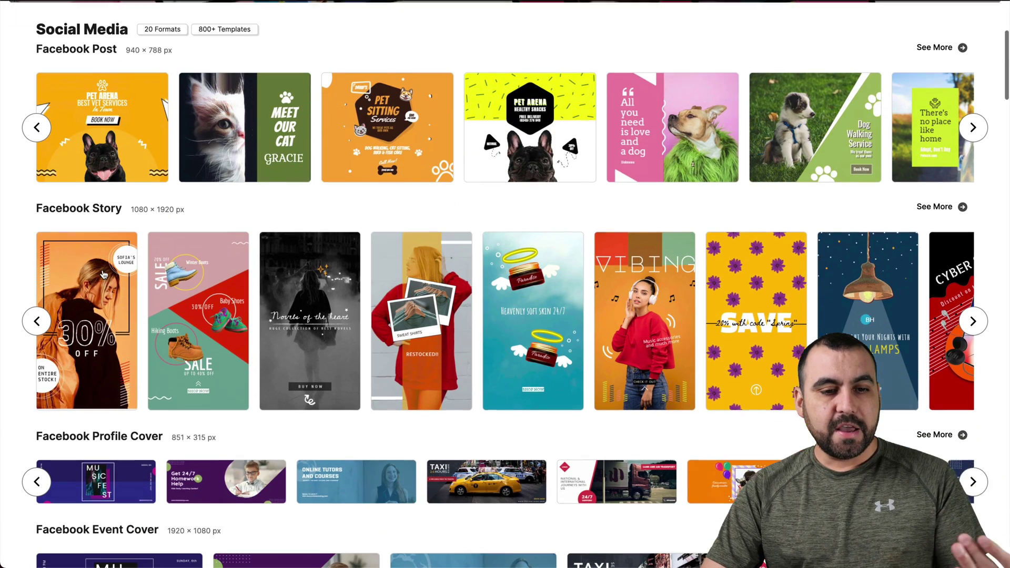
{"action": "scroll", "coordinate": [117, 237], "scroll_direction": "down", "scroll_amount": 1}
{"action": "scroll", "coordinate": [100, 348], "scroll_direction": "down", "scroll_amount": 2}
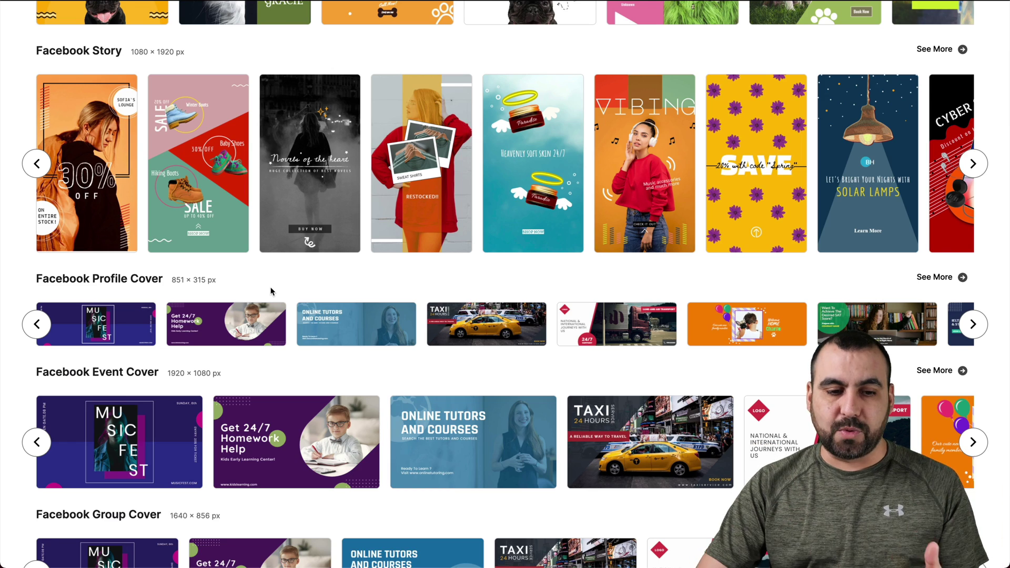
{"action": "scroll", "coordinate": [271, 292], "scroll_direction": "up", "scroll_amount": 8}
{"action": "scroll", "coordinate": [271, 291], "scroll_direction": "up", "scroll_amount": 2}
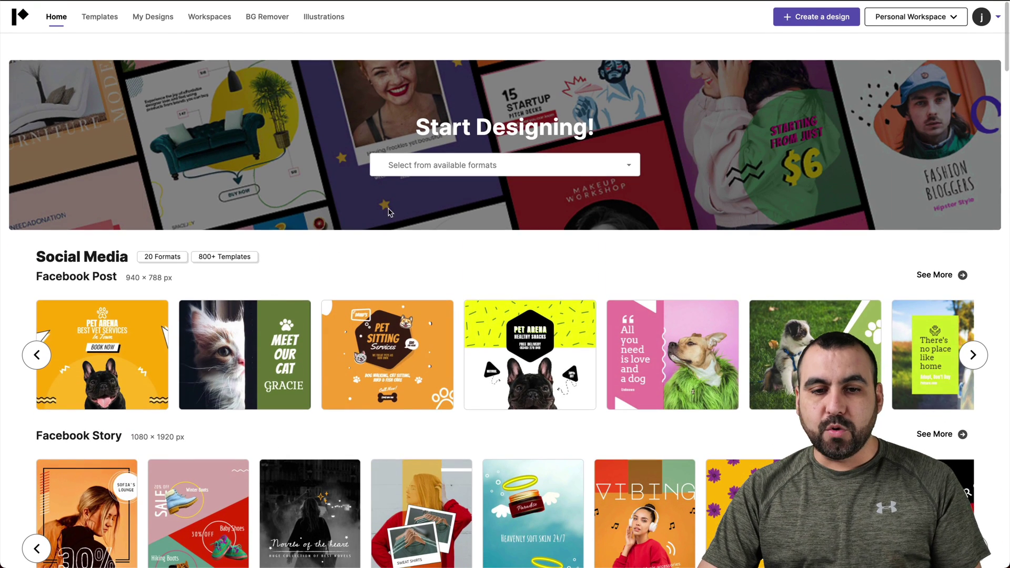
{"action": "left_click", "coordinate": [510, 165]}
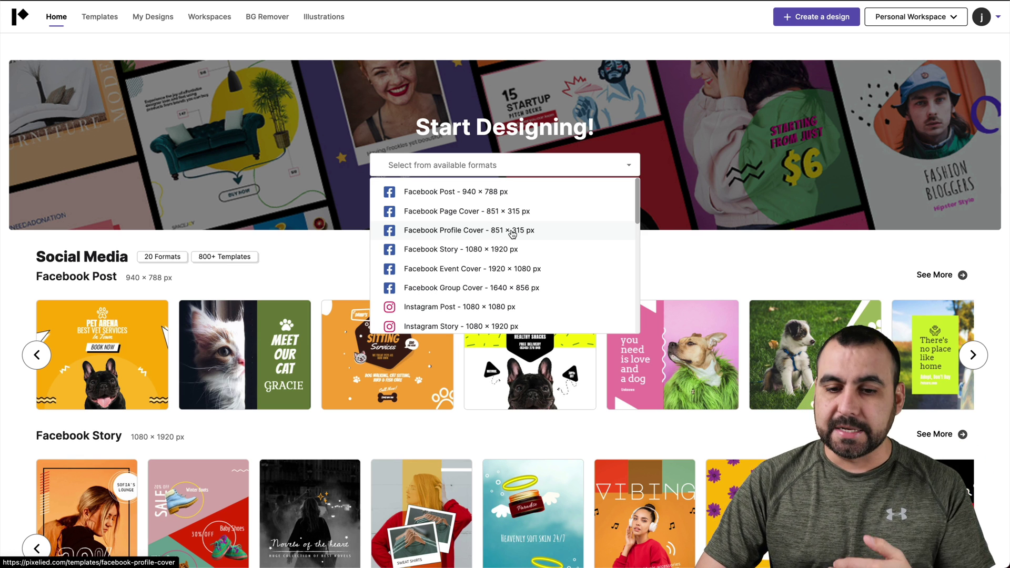
{"action": "scroll", "coordinate": [512, 231], "scroll_direction": "down", "scroll_amount": 2}
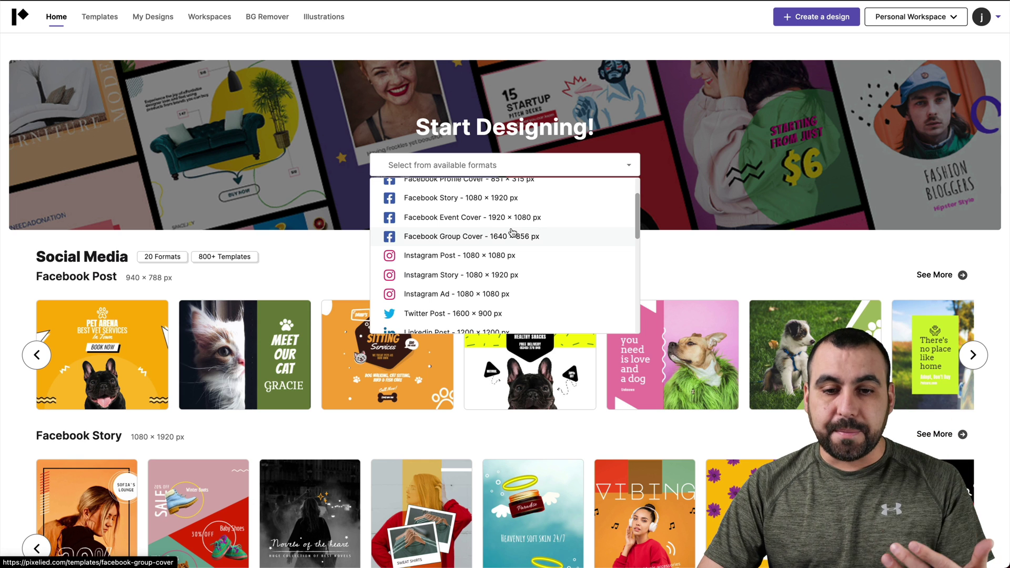
{"action": "scroll", "coordinate": [512, 232], "scroll_direction": "down", "scroll_amount": 3}
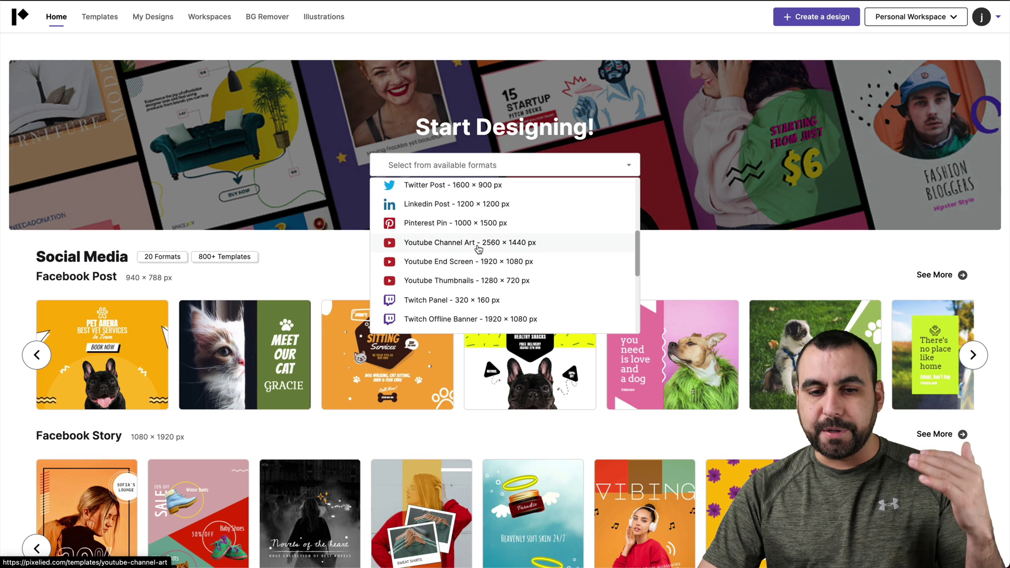
Open the YouTube Thumbnails (1280 × 720 px) template gallery
{"action": "left_click", "coordinate": [469, 283]}
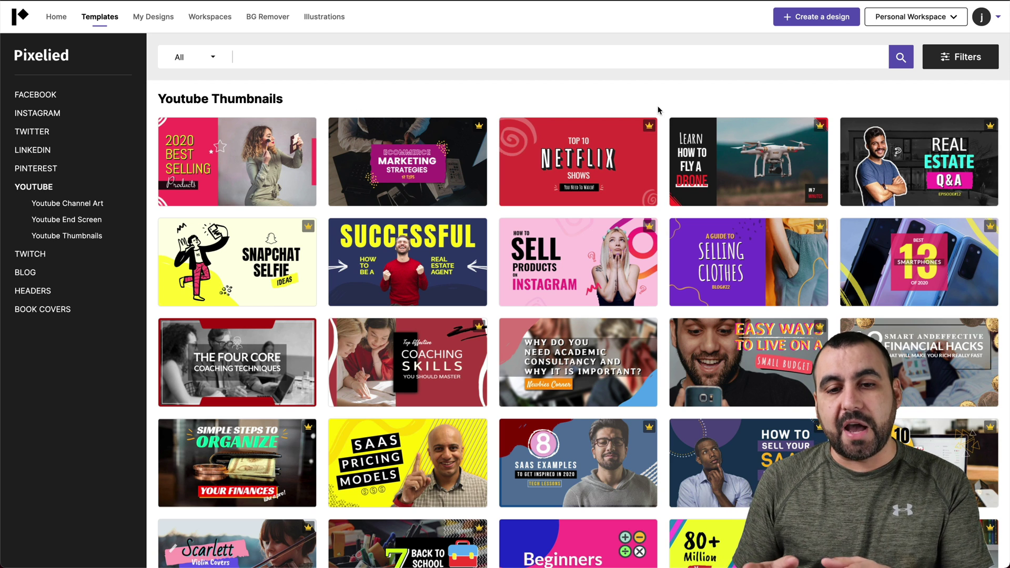
{"action": "scroll", "coordinate": [657, 107], "scroll_direction": "down", "scroll_amount": 3}
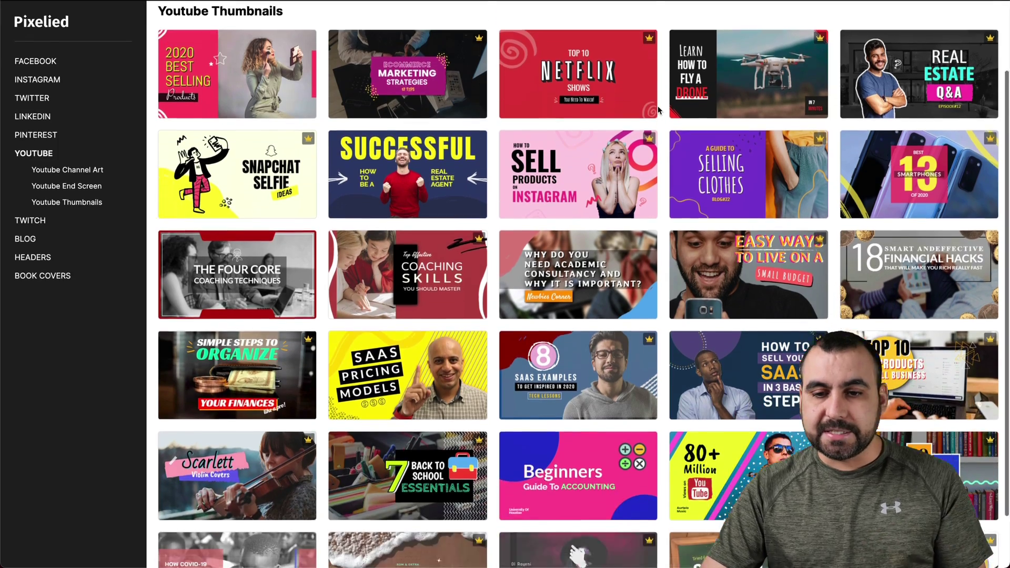
{"action": "scroll", "coordinate": [657, 106], "scroll_direction": "down", "scroll_amount": 3}
{"action": "scroll", "coordinate": [658, 105], "scroll_direction": "down", "scroll_amount": 2}
{"action": "scroll", "coordinate": [658, 106], "scroll_direction": "down", "scroll_amount": 4}
{"action": "scroll", "coordinate": [657, 106], "scroll_direction": "down", "scroll_amount": 4}
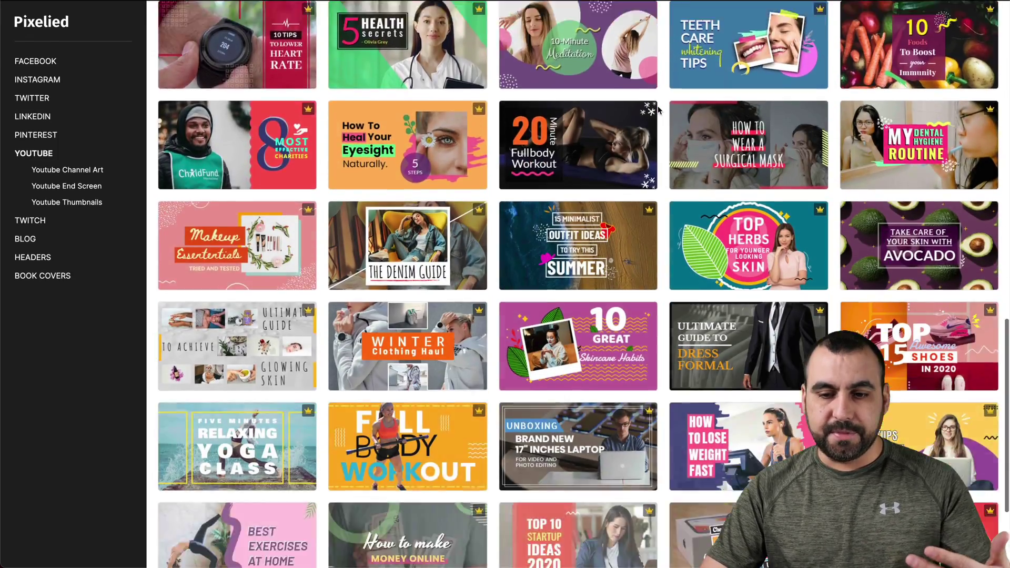
{"action": "scroll", "coordinate": [658, 106], "scroll_direction": "down", "scroll_amount": 2}
{"action": "scroll", "coordinate": [657, 106], "scroll_direction": "down", "scroll_amount": 1}
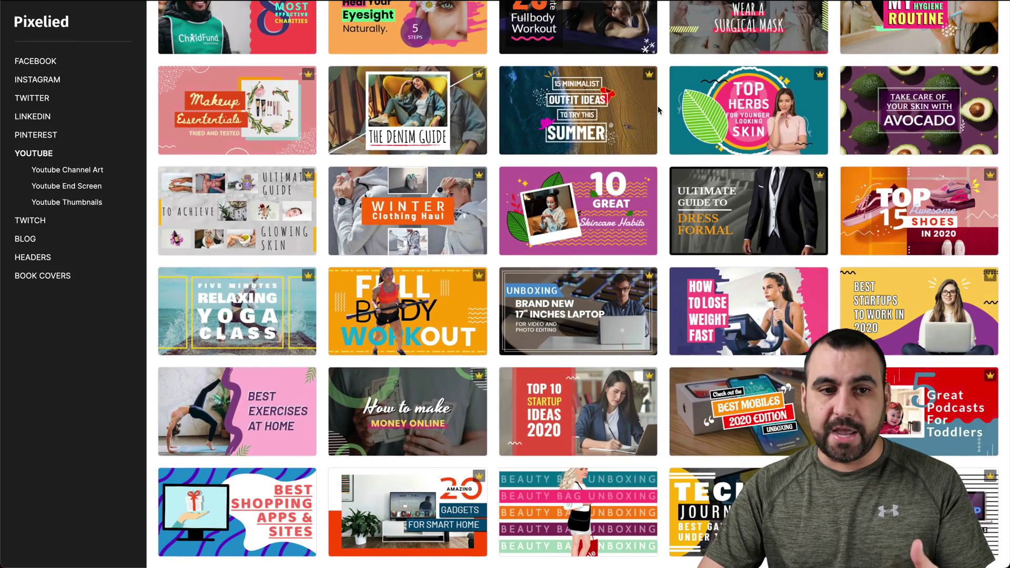
{"action": "scroll", "coordinate": [657, 106], "scroll_direction": "up", "scroll_amount": 5}
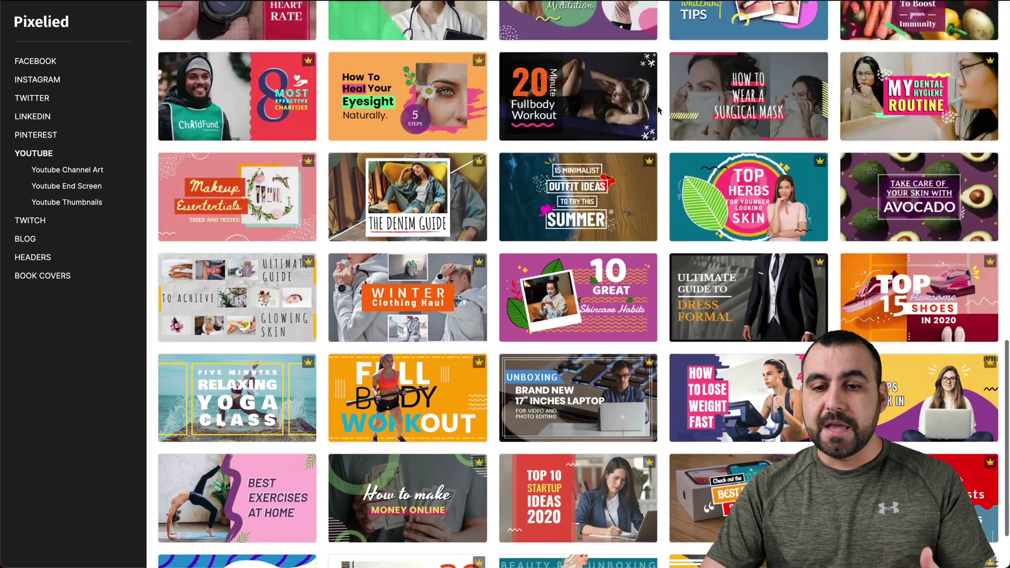
{"action": "scroll", "coordinate": [657, 106], "scroll_direction": "up", "scroll_amount": 5}
{"action": "scroll", "coordinate": [658, 106], "scroll_direction": "up", "scroll_amount": 3}
{"action": "scroll", "coordinate": [396, 105], "scroll_direction": "up", "scroll_amount": 2}
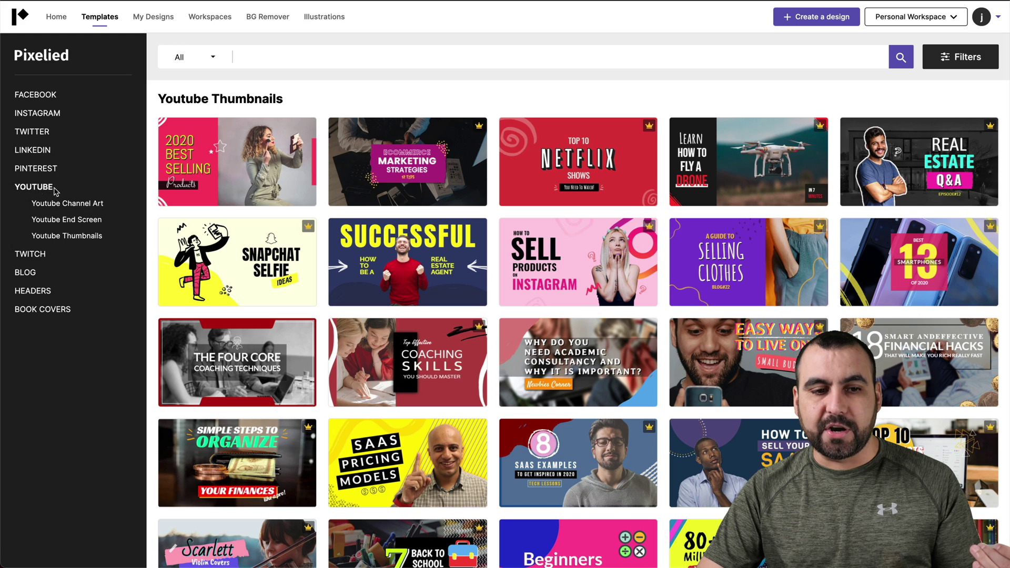
Browse the YouTube End Screen templates, then return to the YouTube Thumbnails gallery
{"action": "left_click", "coordinate": [66, 220]}
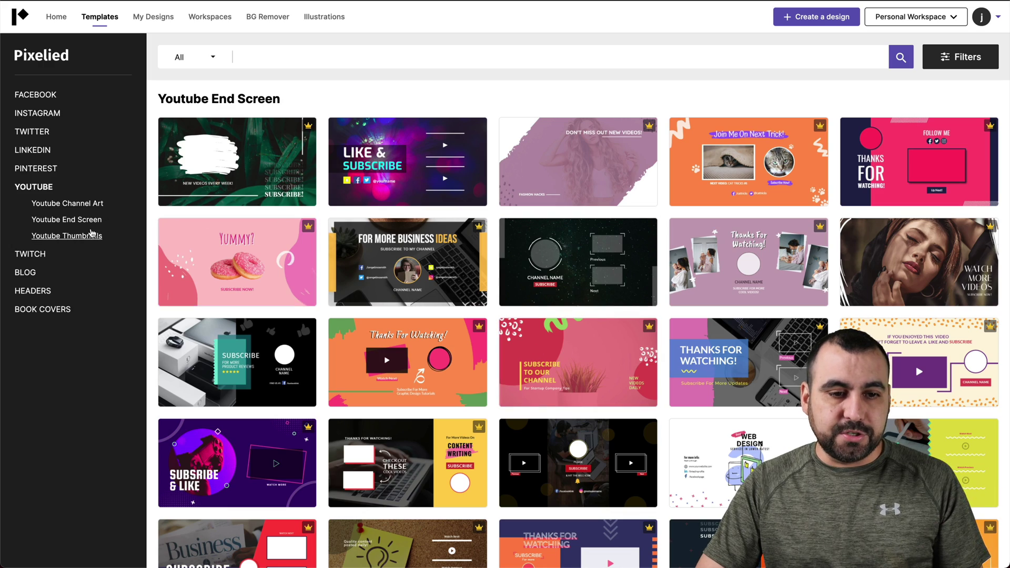
{"action": "left_click", "coordinate": [94, 235]}
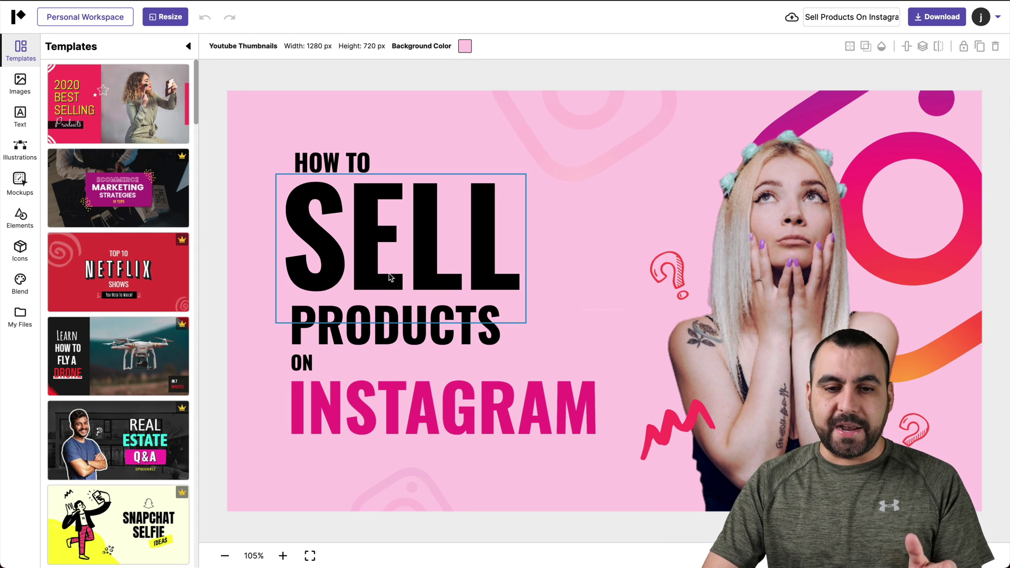
Drag the SELL headline up beside HOW TO and show the Oswald font list
{"action": "left_click", "coordinate": [390, 257]}
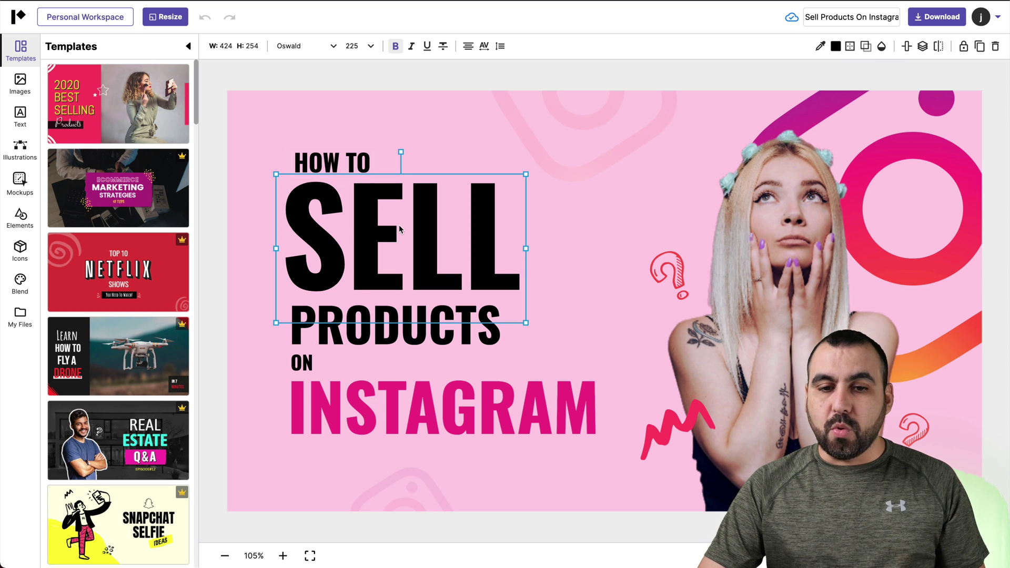
{"action": "mouse_move", "coordinate": [420, 176]}
{"action": "left_mouse_down"}
{"action": "mouse_move", "coordinate": [555, 176]}
{"action": "mouse_move", "coordinate": [524, 150]}
{"action": "left_mouse_up"}
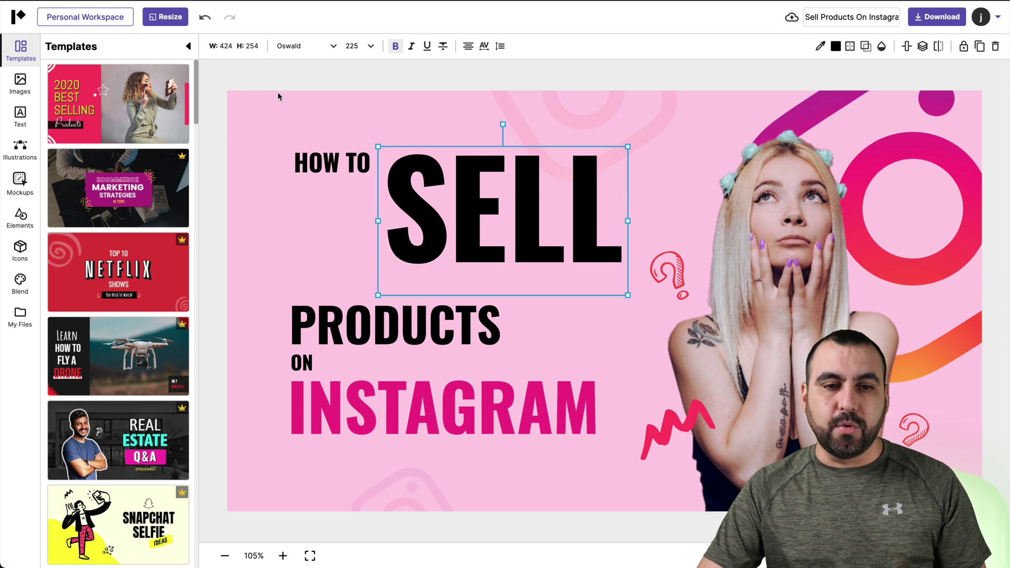
{"action": "left_click", "coordinate": [302, 45]}
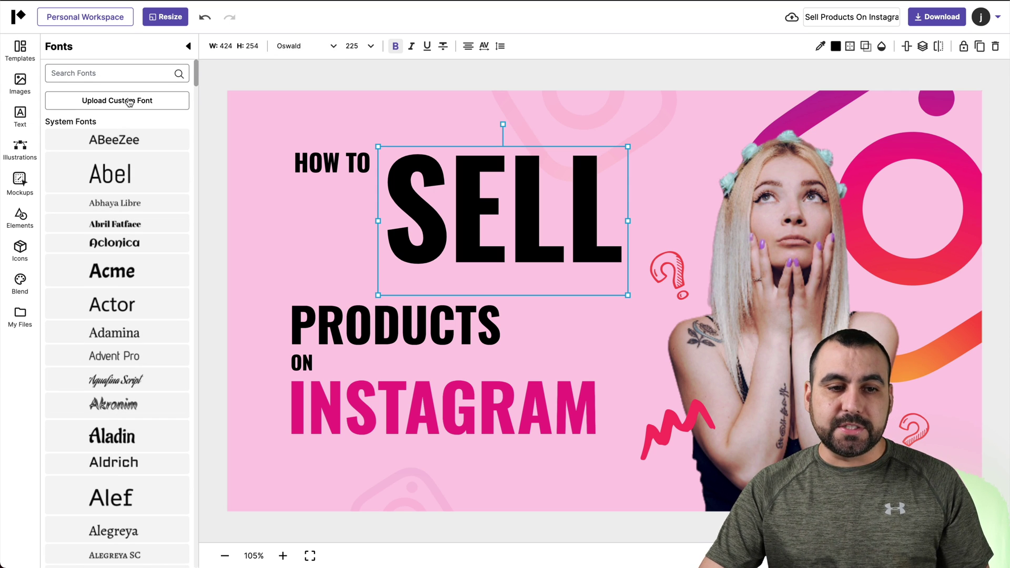
{"action": "scroll", "coordinate": [108, 207], "scroll_direction": "down", "scroll_amount": 5}
{"action": "scroll", "coordinate": [107, 208], "scroll_direction": "down", "scroll_amount": 5}
{"action": "scroll", "coordinate": [107, 208], "scroll_direction": "down", "scroll_amount": 5}
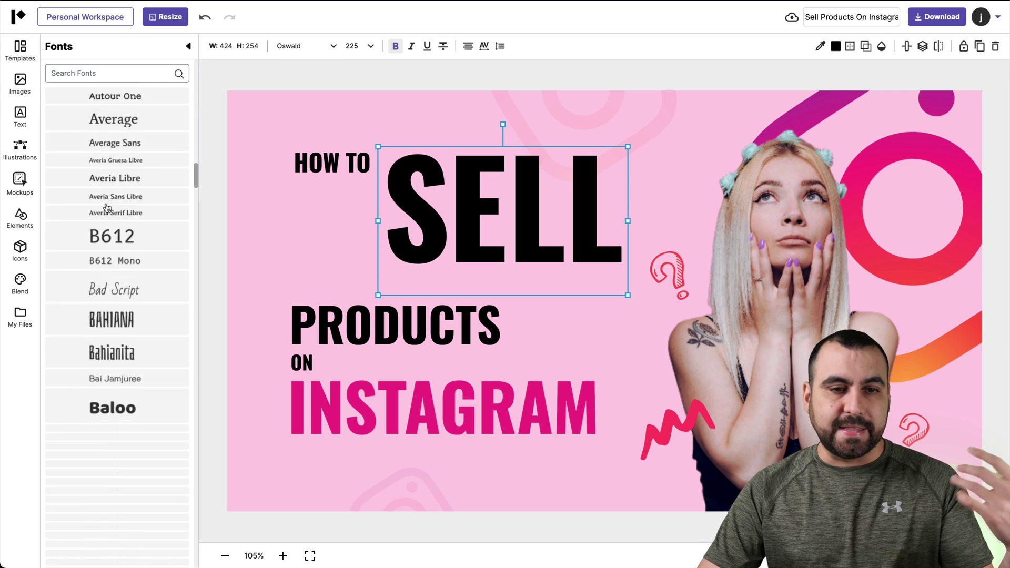
{"action": "scroll", "coordinate": [108, 208], "scroll_direction": "down", "scroll_amount": 3}
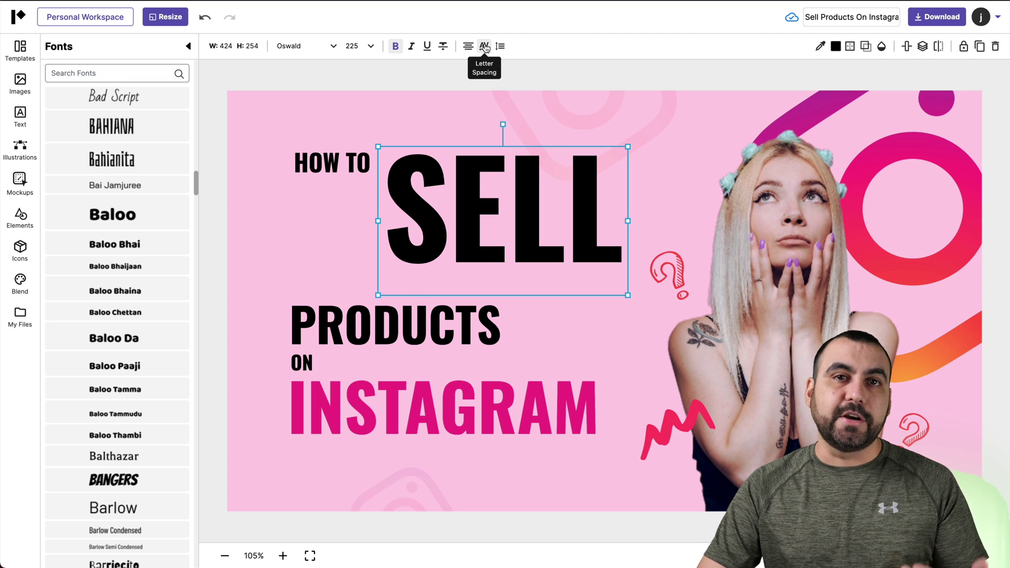
{"action": "left_click", "coordinate": [485, 46]}
{"action": "left_click_drag", "start_coordinate": [542, 67], "coordinate": [555, 67]}
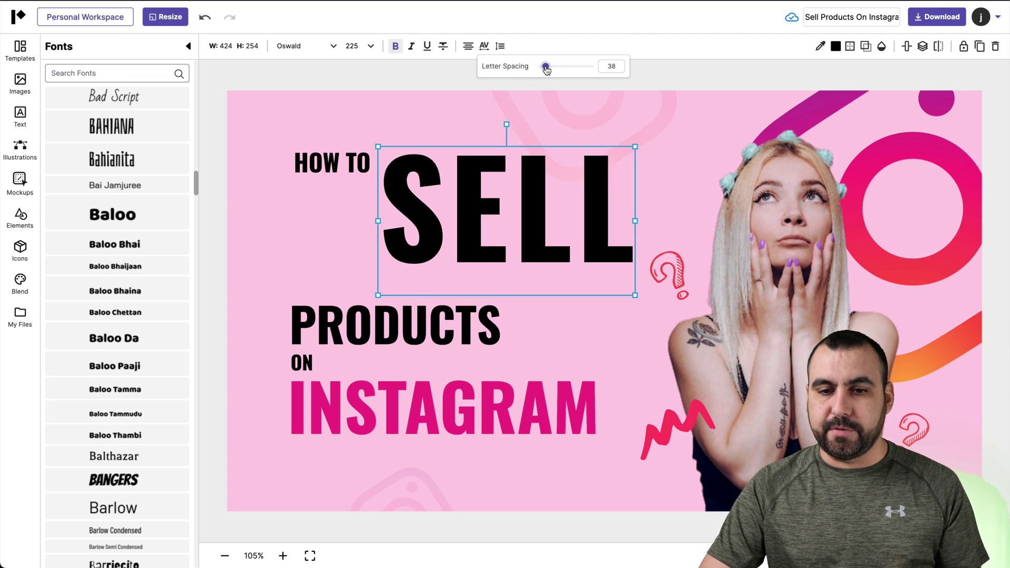
{"action": "left_click", "coordinate": [500, 46]}
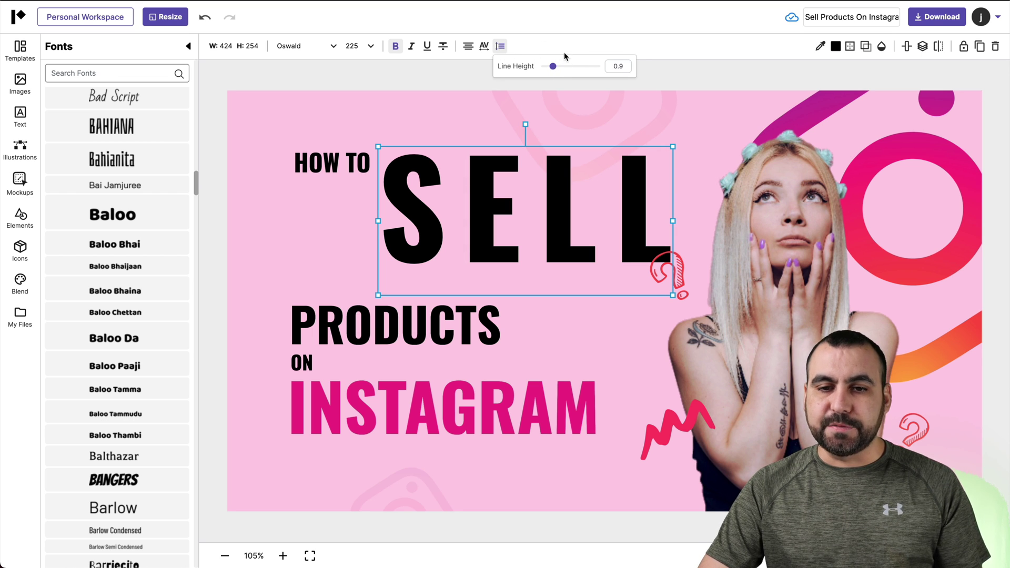
{"action": "left_click", "coordinate": [578, 42]}
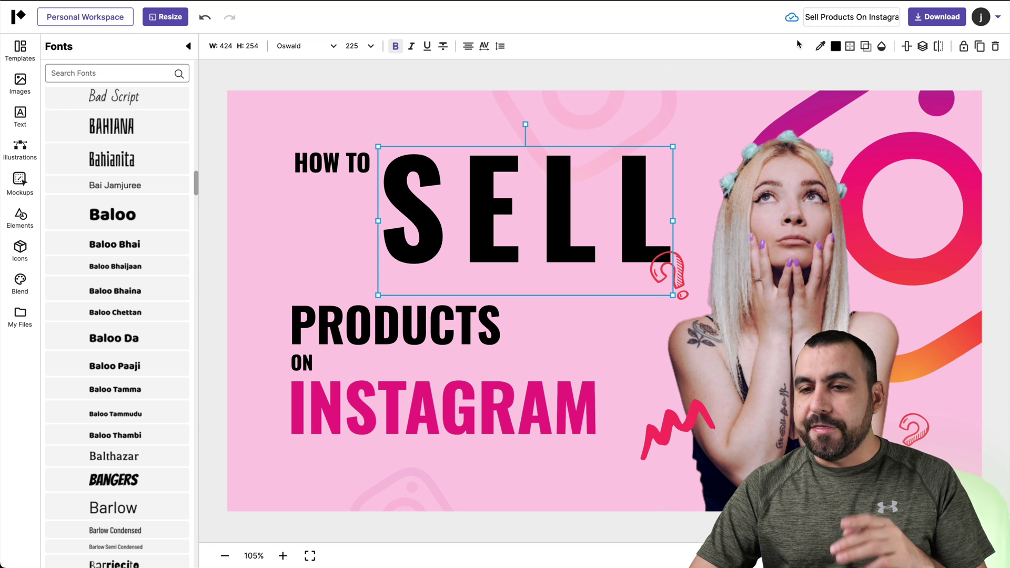
Try a canvas-sampled pink on SELL, undo it, and glance at text colours
{"action": "left_click", "coordinate": [821, 47]}
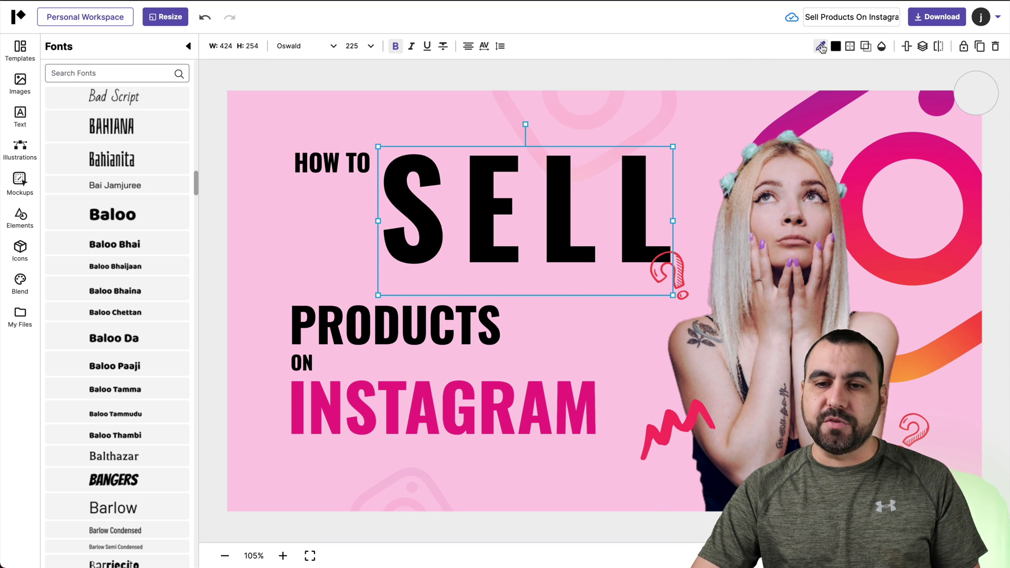
{"action": "left_click", "coordinate": [789, 172]}
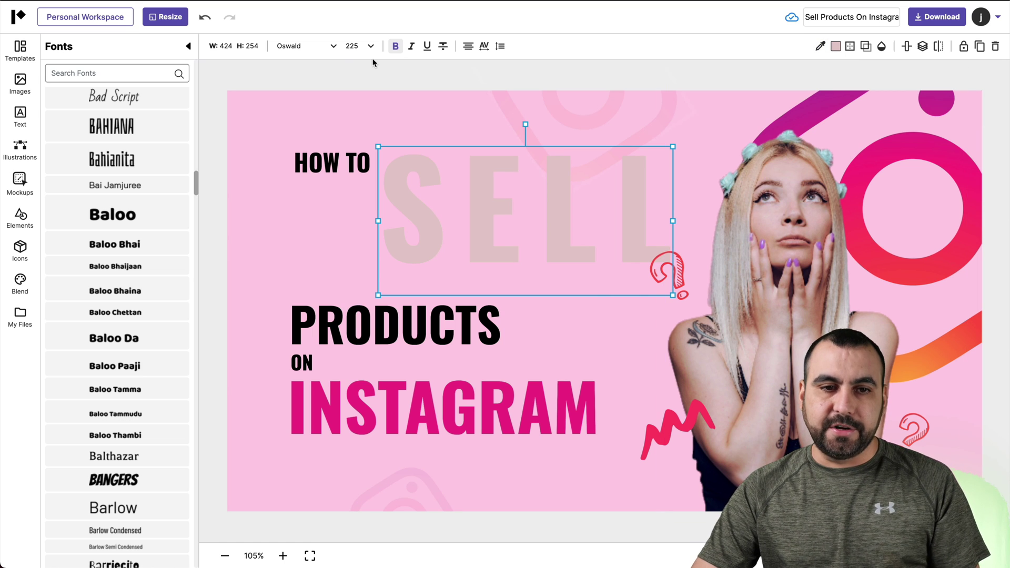
{"action": "left_click", "coordinate": [205, 17]}
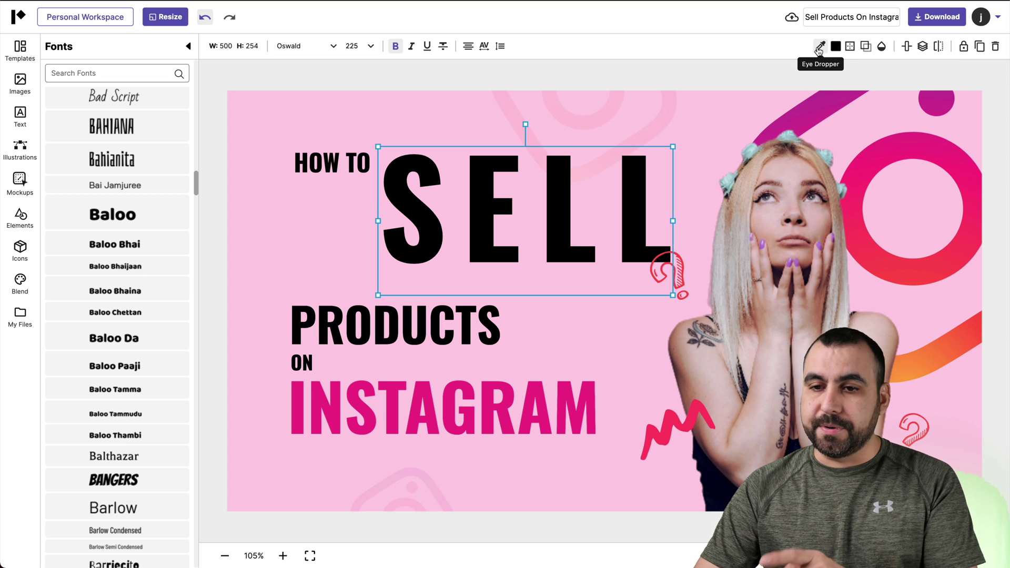
{"action": "left_click", "coordinate": [836, 45]}
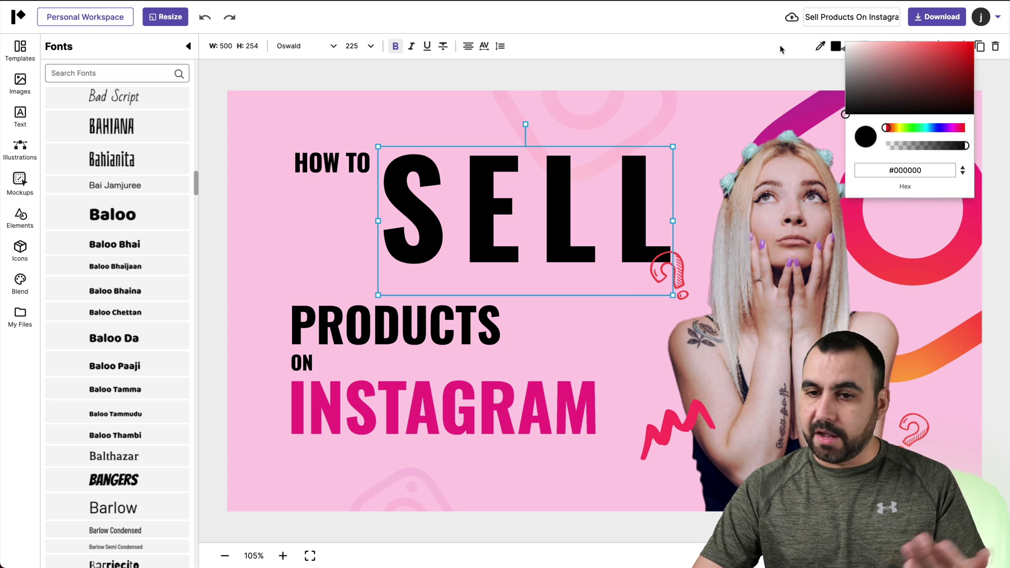
{"action": "left_click", "coordinate": [836, 46]}
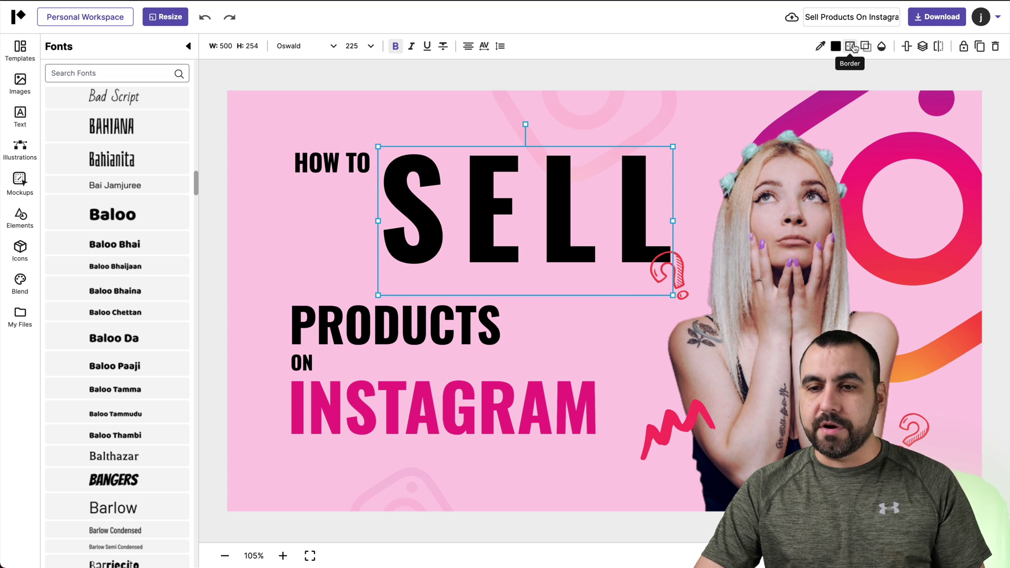
Add a white drop shadow to SELL and shift it slightly left
{"action": "left_click", "coordinate": [865, 46]}
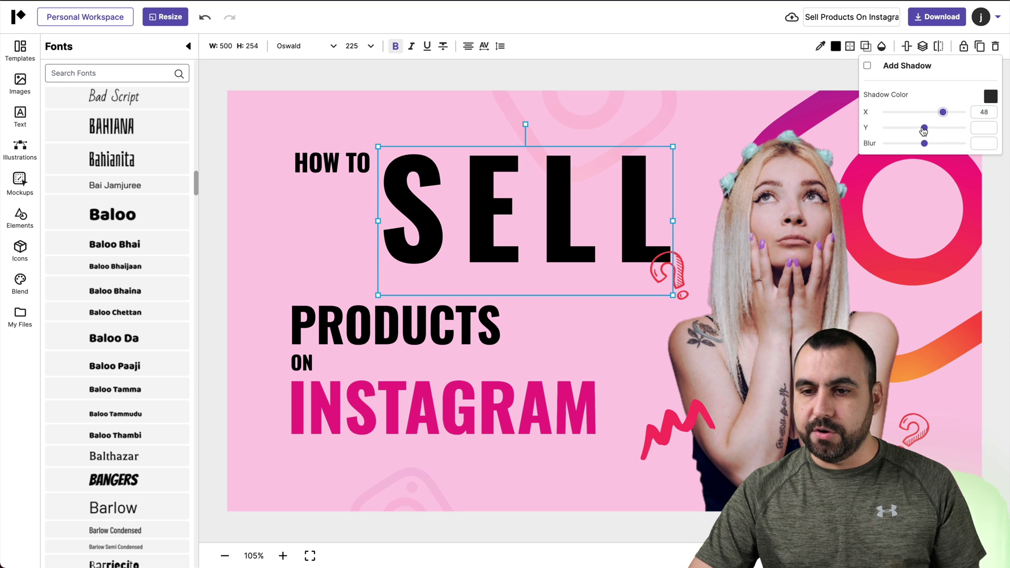
{"action": "left_click", "coordinate": [869, 66]}
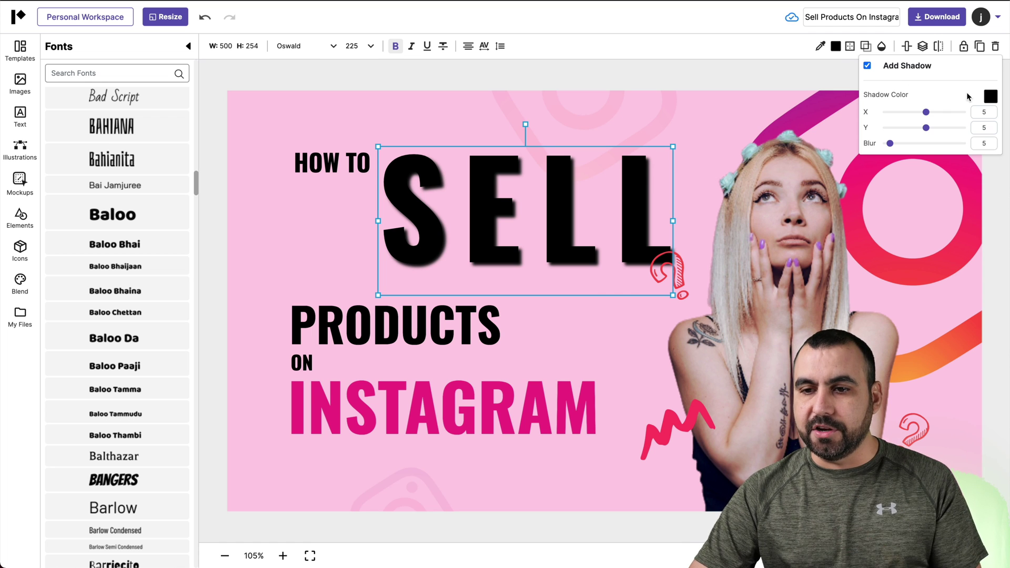
{"action": "left_click", "coordinate": [989, 95]}
{"action": "left_click", "coordinate": [867, 91]}
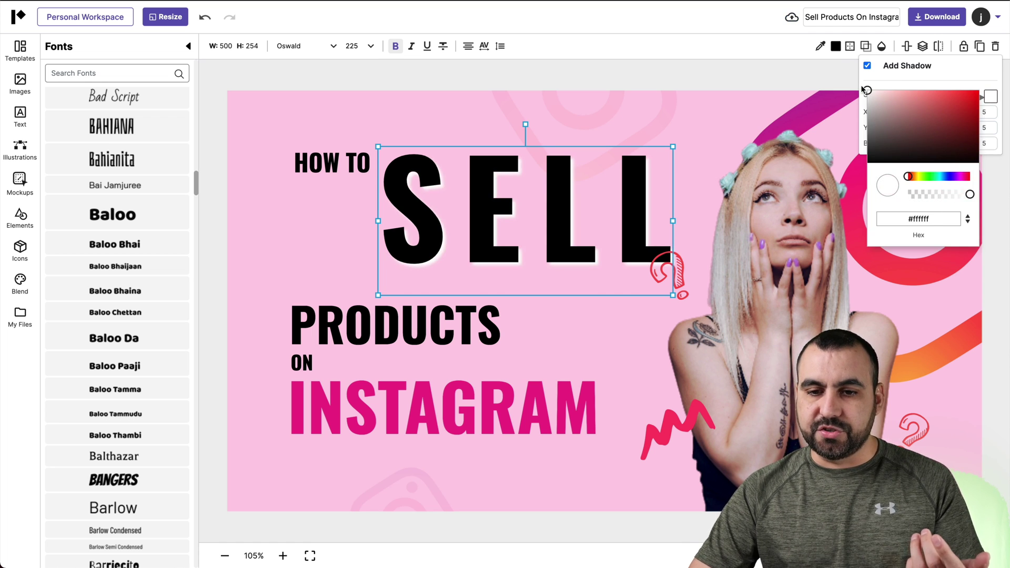
{"action": "left_click_drag", "start_coordinate": [614, 209], "coordinate": [595, 210]}
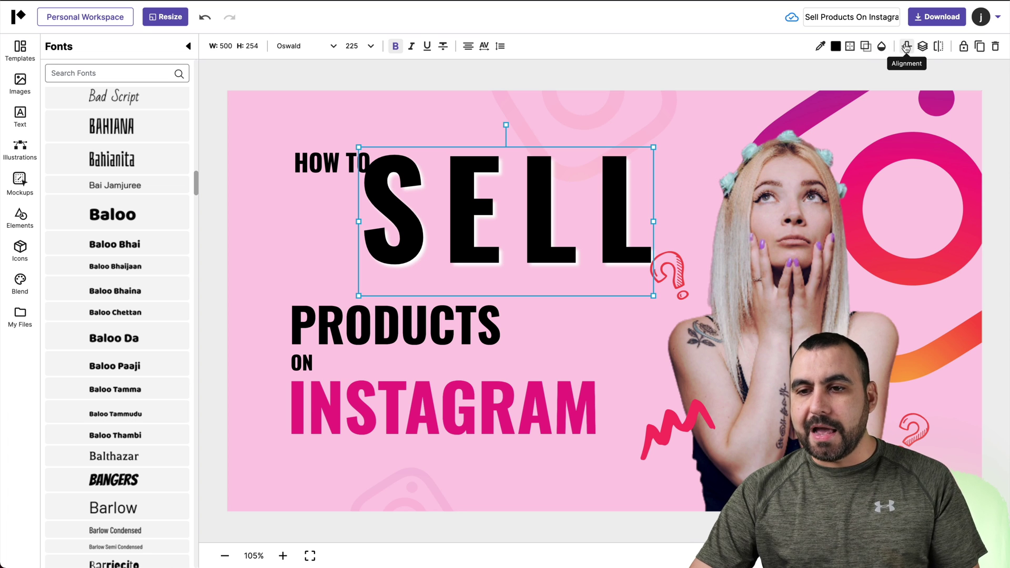
Centre SELL horizontally and vertically, then place it between HOW TO and PRODUCTS
{"action": "left_click", "coordinate": [906, 46]}
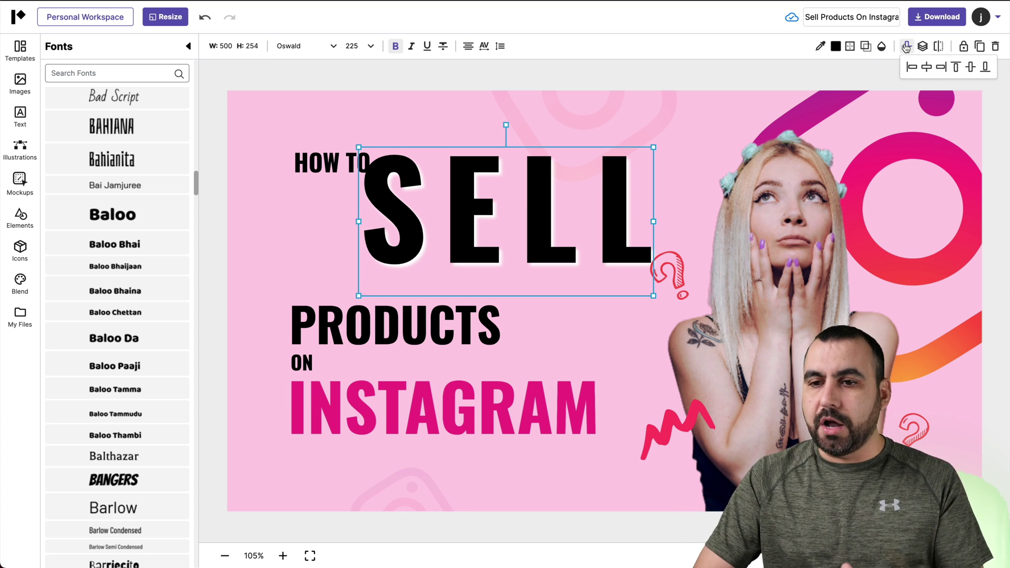
{"action": "left_click", "coordinate": [928, 68]}
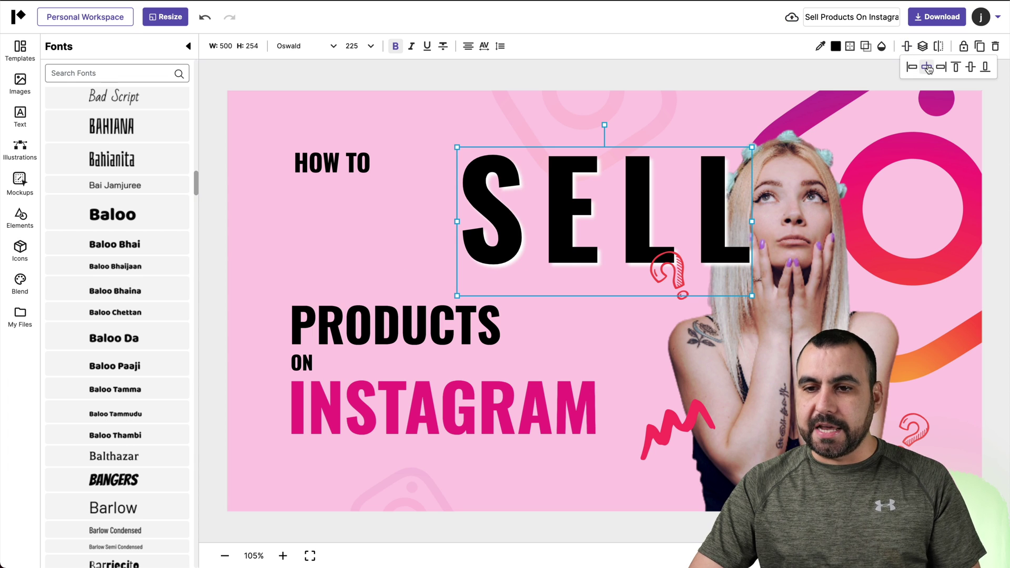
{"action": "left_click", "coordinate": [969, 68]}
{"action": "left_click_drag", "start_coordinate": [490, 315], "coordinate": [330, 267]}
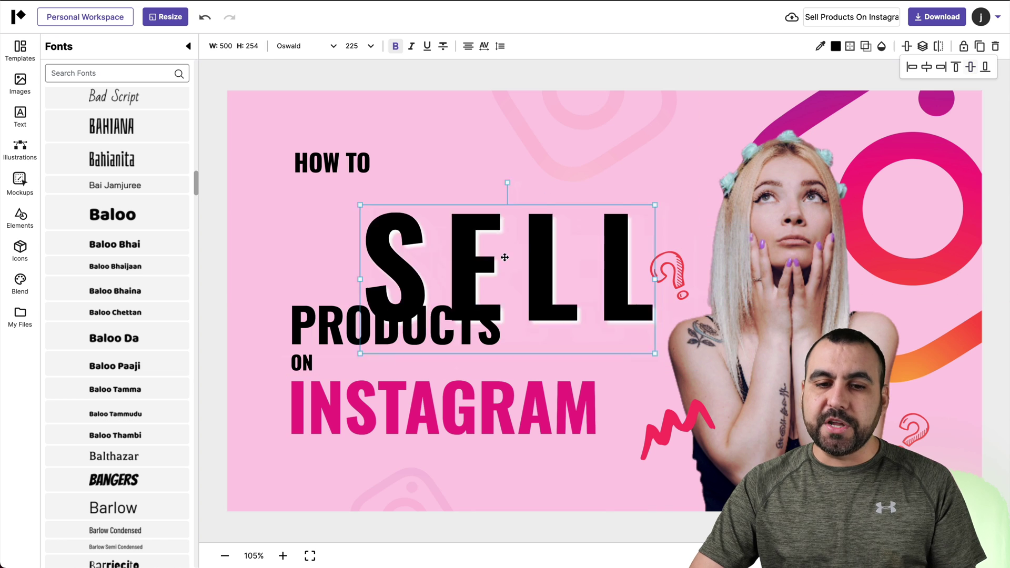
Move SELL over the woman's photo and send it to the back
{"action": "left_click", "coordinate": [923, 46]}
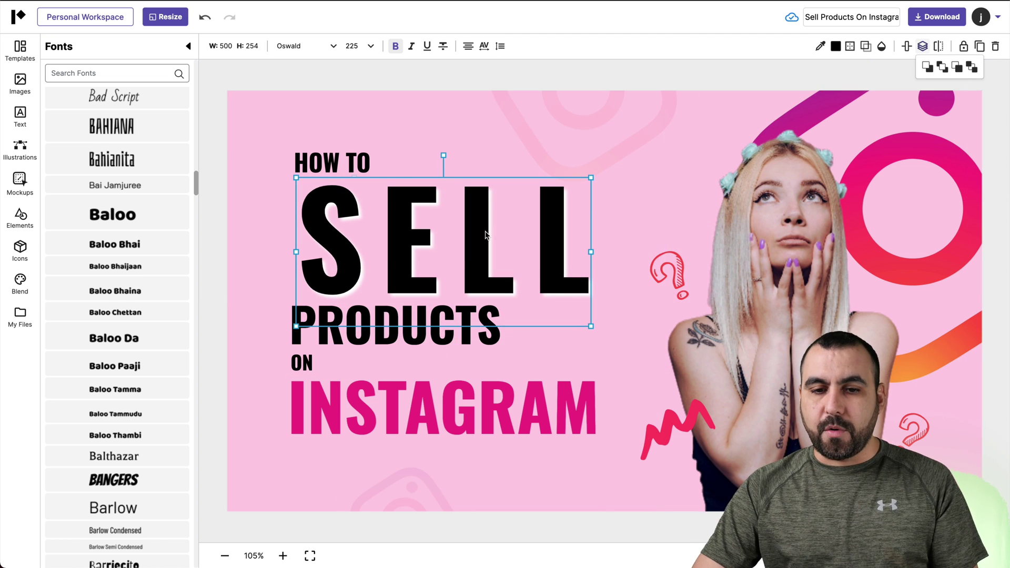
{"action": "mouse_move", "coordinate": [479, 233]}
{"action": "left_mouse_down"}
{"action": "mouse_move", "coordinate": [657, 200]}
{"action": "mouse_move", "coordinate": [645, 168]}
{"action": "left_mouse_up"}
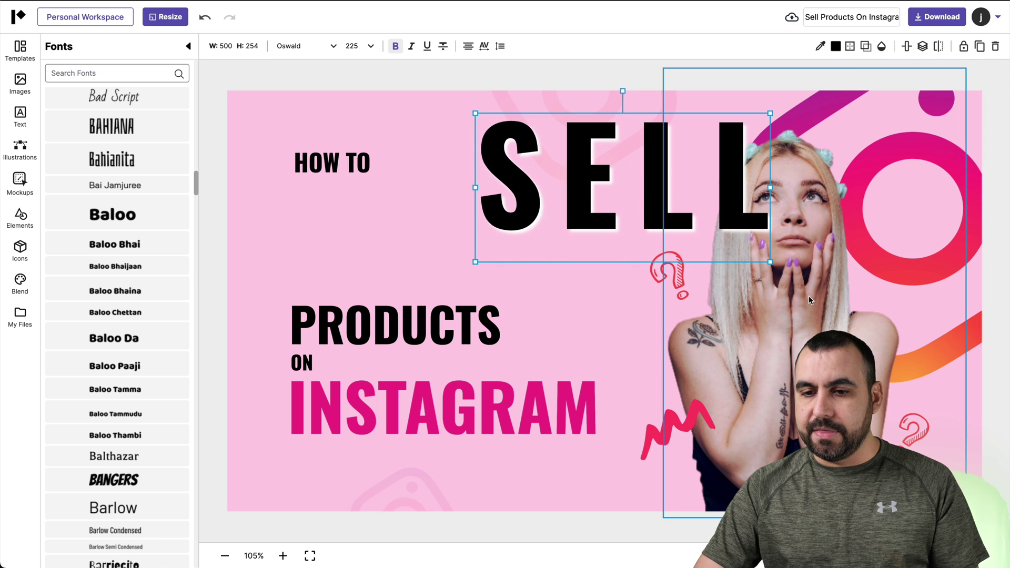
{"action": "left_click", "coordinate": [922, 46]}
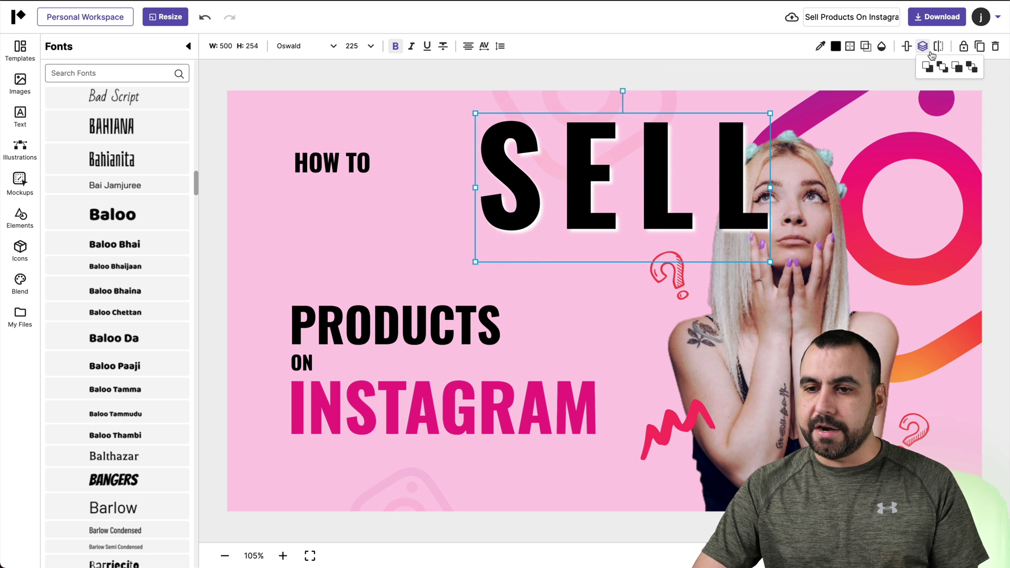
{"action": "left_click", "coordinate": [972, 69]}
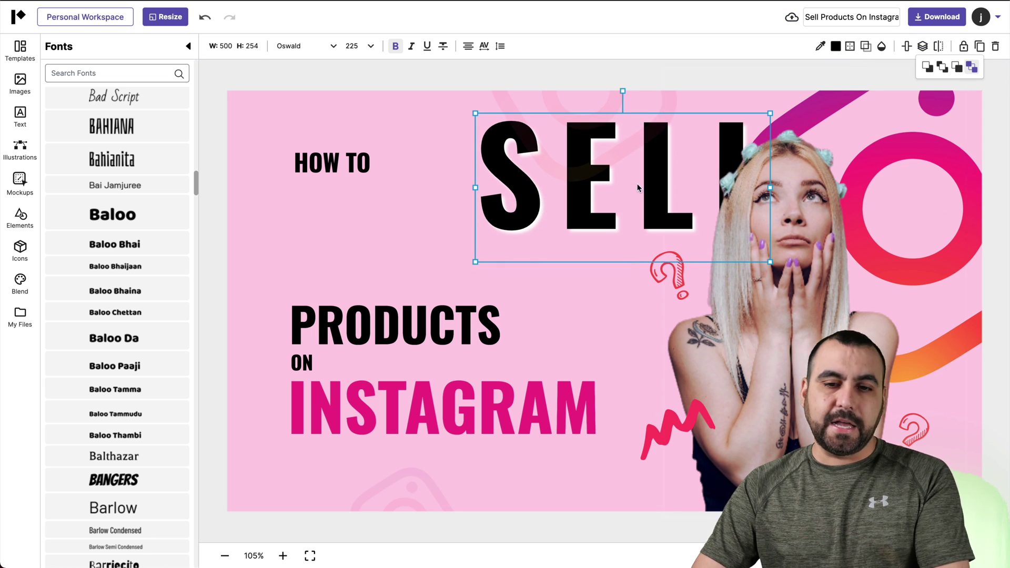
Move SELL back under HOW TO, flip it horizontally, then flip it back
{"action": "left_click_drag", "start_coordinate": [638, 187], "coordinate": [490, 225]}
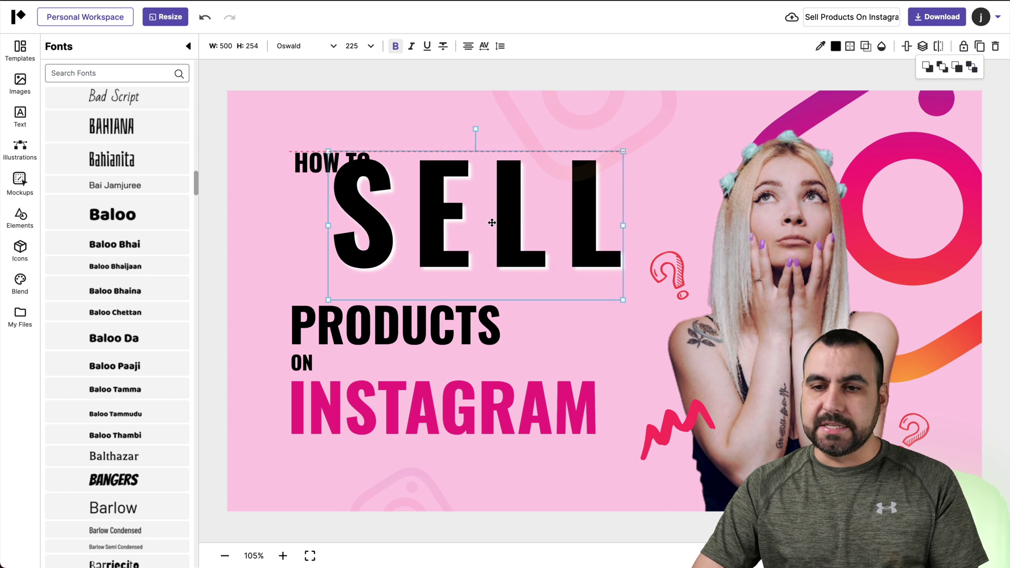
{"action": "left_click", "coordinate": [922, 46]}
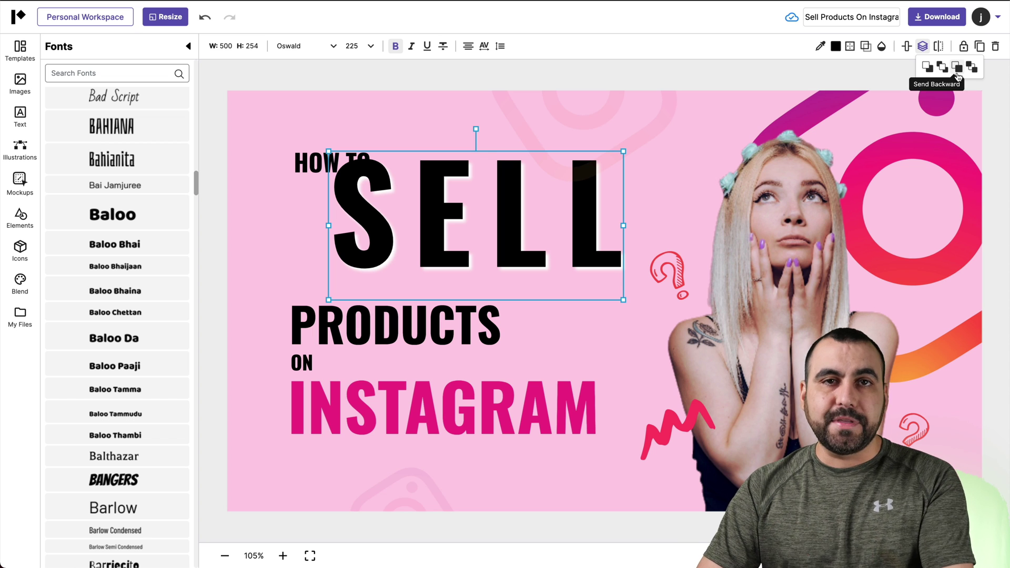
{"action": "left_click", "coordinate": [940, 47]}
{"action": "left_click", "coordinate": [943, 67]}
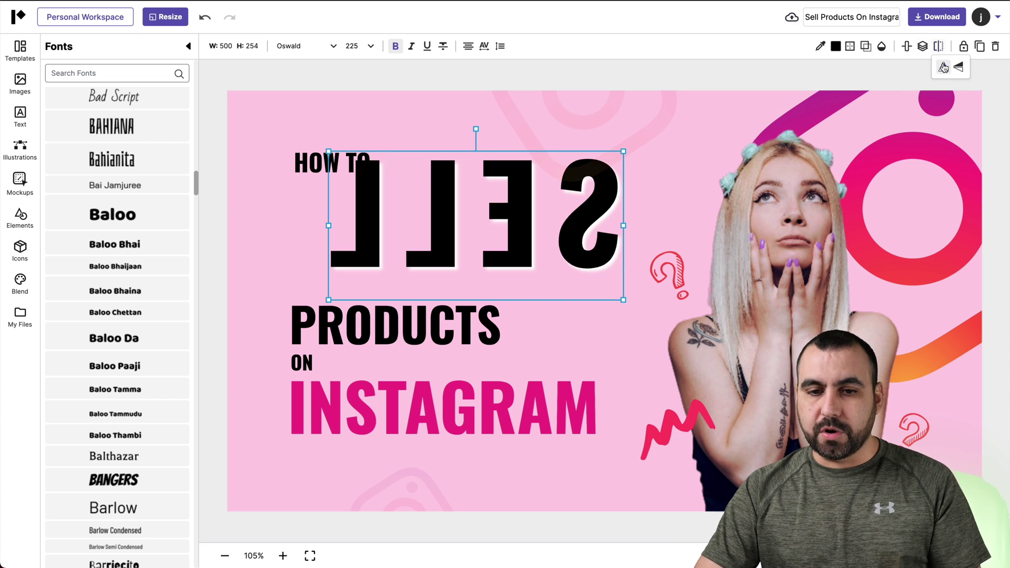
{"action": "left_click", "coordinate": [944, 68]}
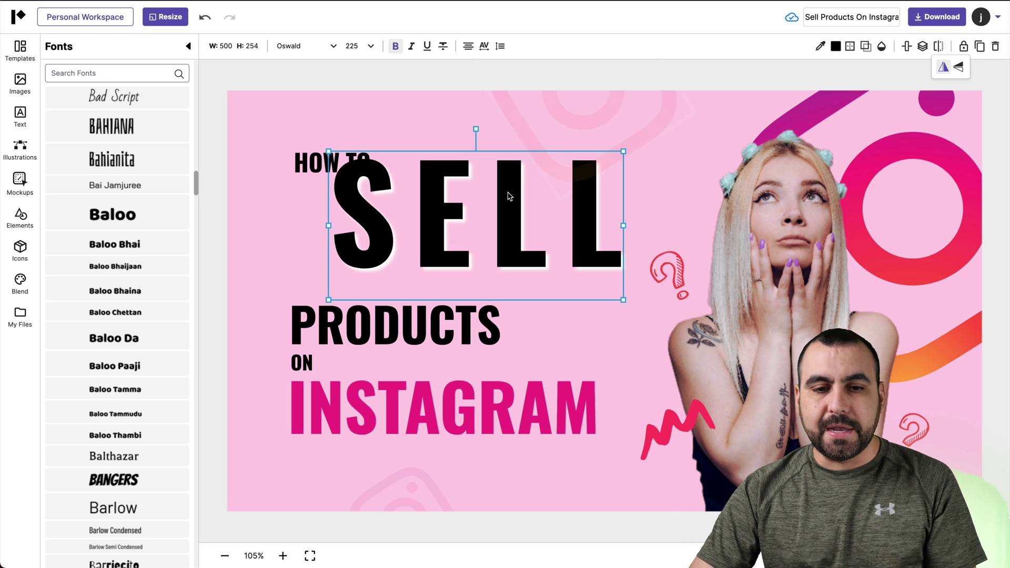
Try positioning SELL over the woman's photo, selecting and deselecting the photo
{"action": "left_click_drag", "start_coordinate": [492, 221], "coordinate": [663, 213]}
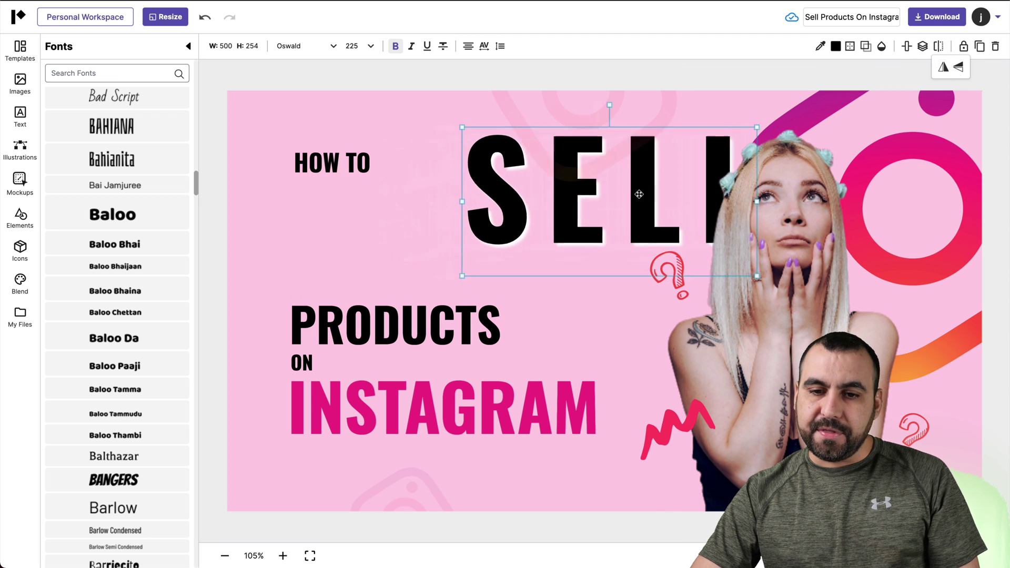
{"action": "left_click", "coordinate": [780, 204]}
{"action": "left_click", "coordinate": [679, 202]}
{"action": "left_click", "coordinate": [789, 220]}
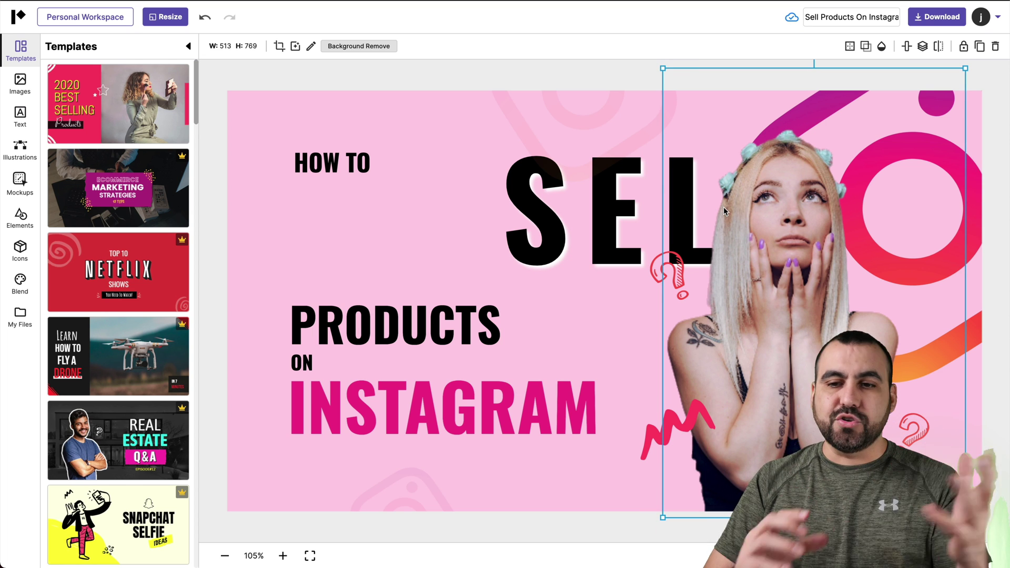
{"action": "left_click", "coordinate": [964, 45]}
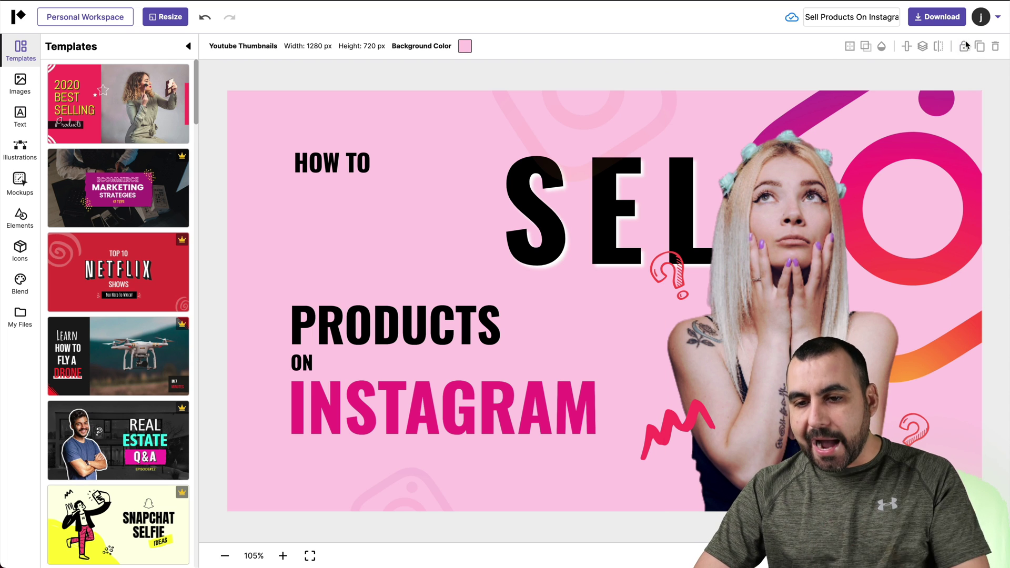
{"action": "mouse_move", "coordinate": [720, 211]}
{"action": "left_mouse_down"}
{"action": "mouse_move", "coordinate": [713, 266]}
{"action": "mouse_move", "coordinate": [718, 229]}
{"action": "left_mouse_up"}
{"action": "left_click", "coordinate": [506, 197]}
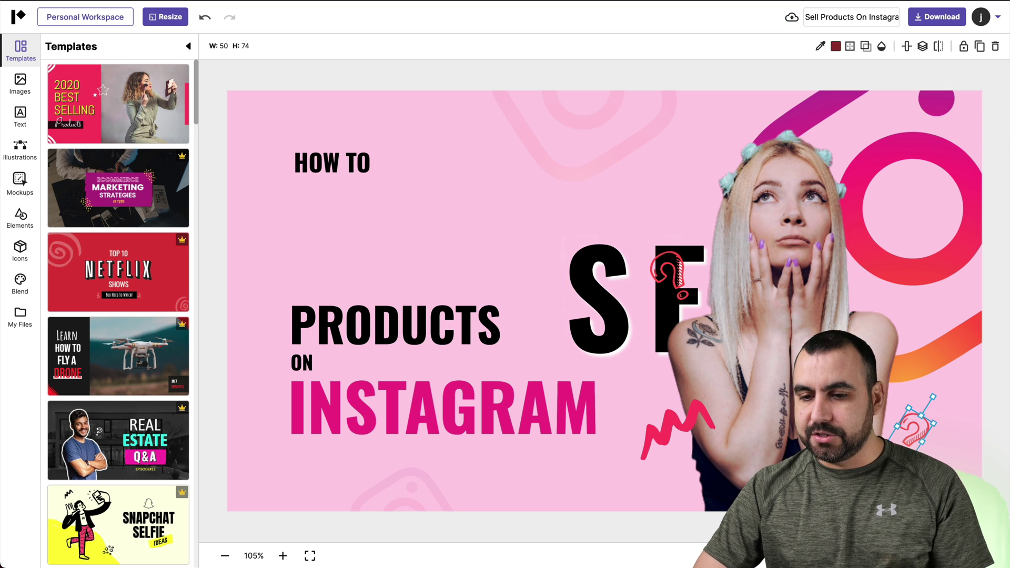
Return SELL between HOW TO and PRODUCTS, then delete it
{"action": "left_click", "coordinate": [771, 322]}
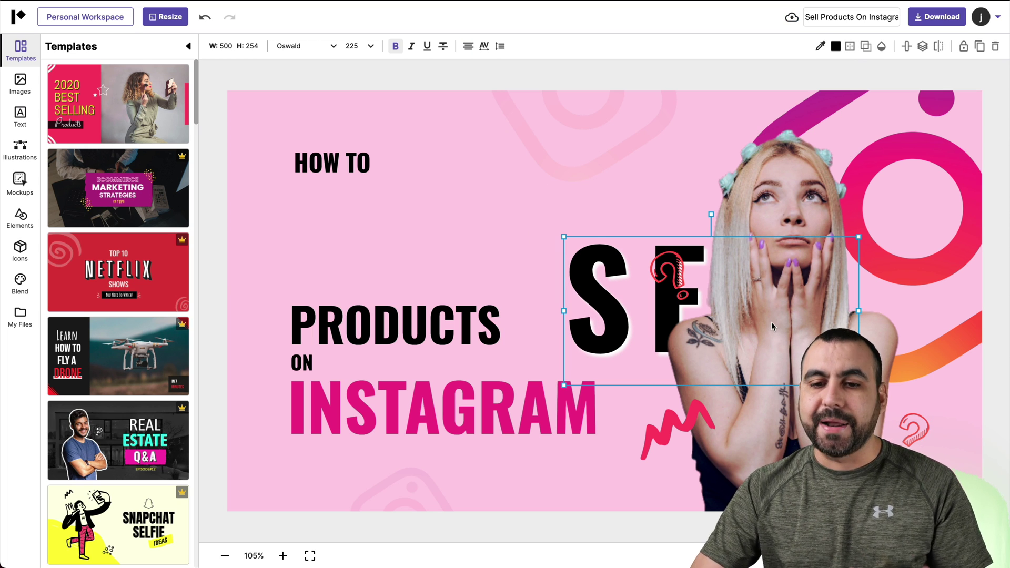
{"action": "left_click_drag", "start_coordinate": [771, 322], "coordinate": [483, 264]}
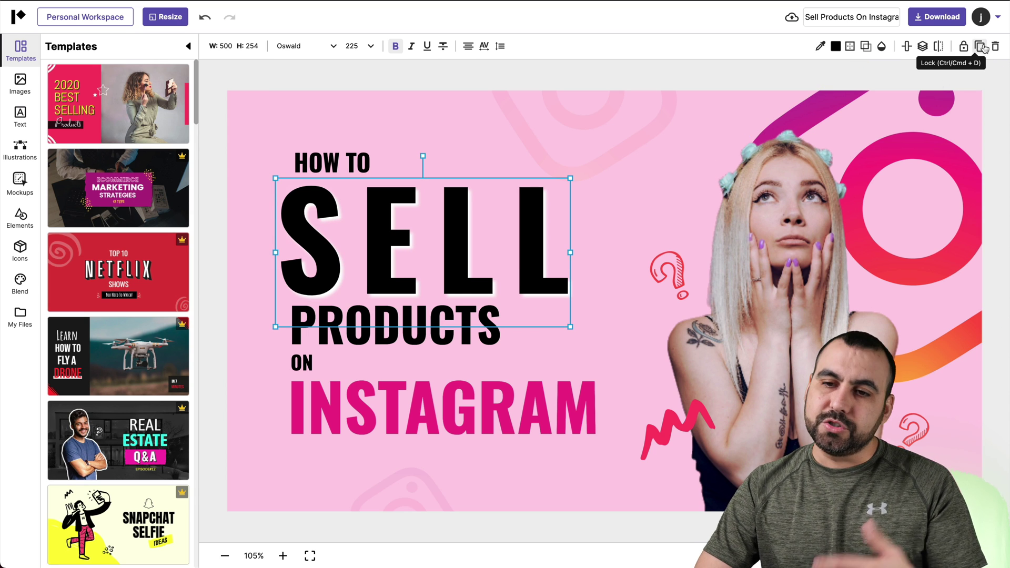
{"action": "left_click", "coordinate": [994, 48]}
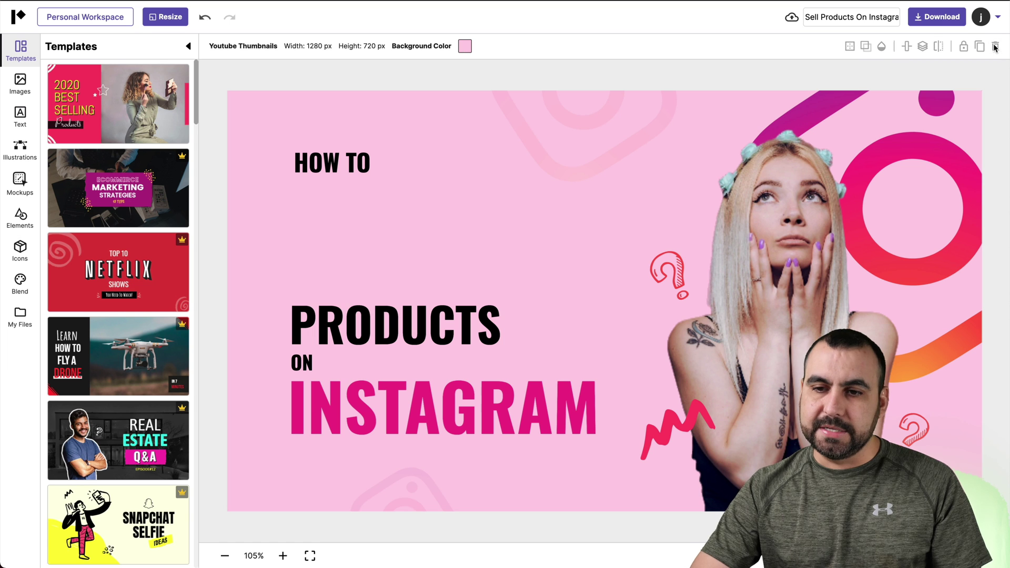
Undo the SELL deletion and add the mountain lake stock photo
{"action": "left_click", "coordinate": [204, 16]}
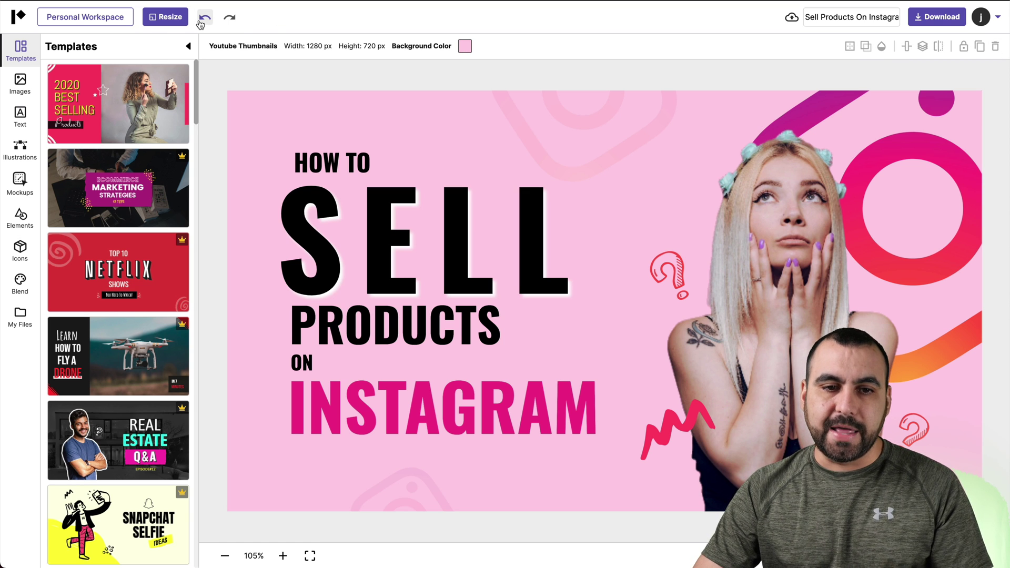
{"action": "left_click", "coordinate": [21, 82]}
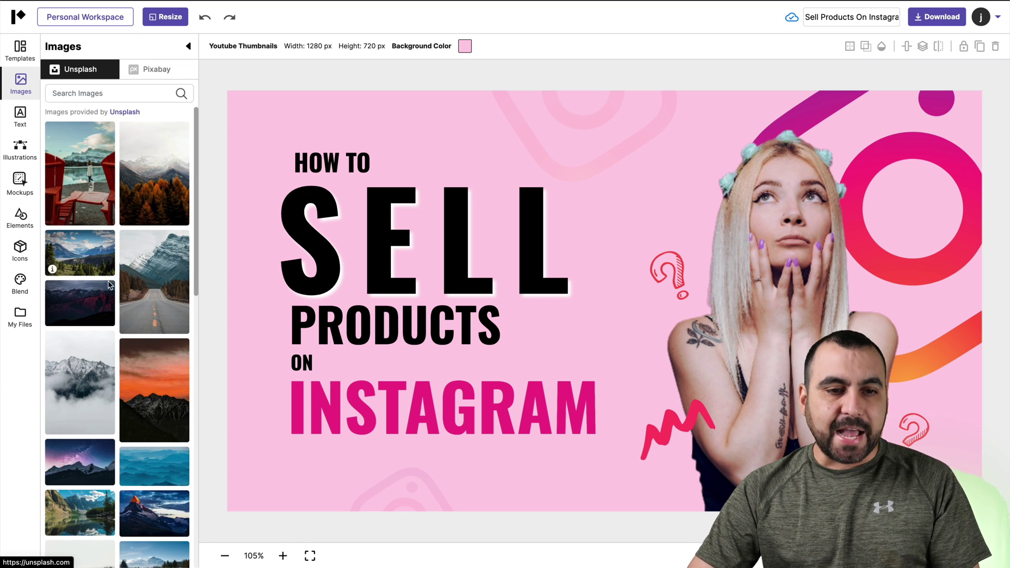
{"action": "scroll", "coordinate": [109, 285], "scroll_direction": "down", "scroll_amount": 5}
{"action": "scroll", "coordinate": [127, 276], "scroll_direction": "down", "scroll_amount": 5}
{"action": "scroll", "coordinate": [142, 274], "scroll_direction": "down", "scroll_amount": 5}
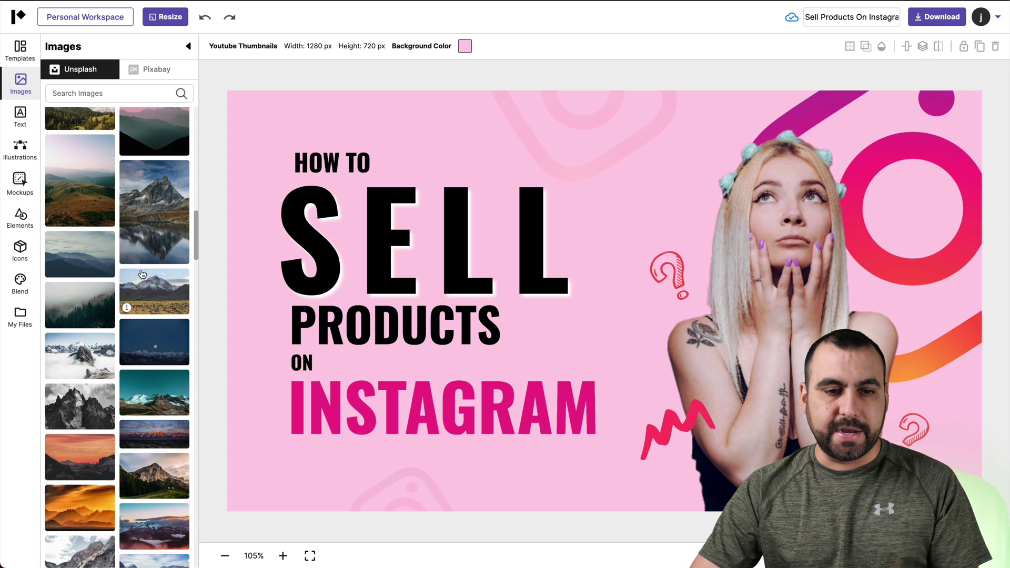
{"action": "left_click", "coordinate": [156, 201]}
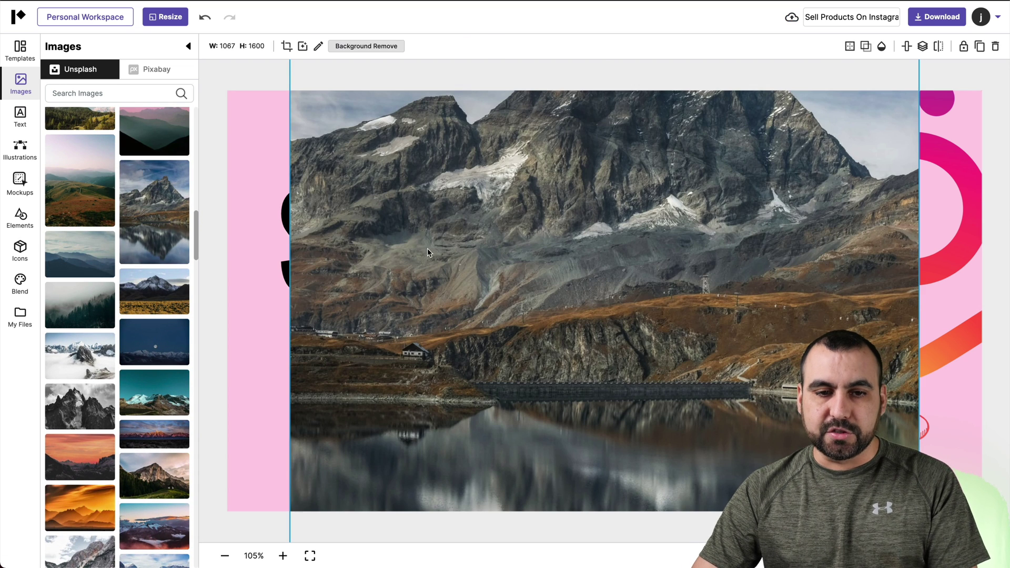
Enlarge the mountain photo to cover the thumbnail and send it to the back
{"action": "mouse_move", "coordinate": [430, 395]}
{"action": "left_mouse_down"}
{"action": "mouse_move", "coordinate": [421, 271]}
{"action": "mouse_move", "coordinate": [461, 79]}
{"action": "left_mouse_up"}
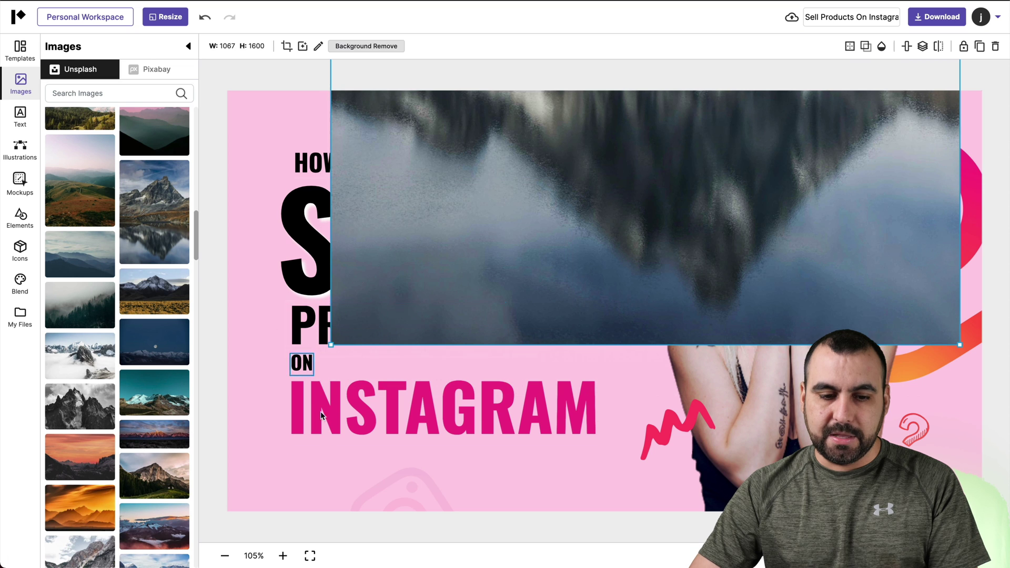
{"action": "left_click", "coordinate": [224, 556]}
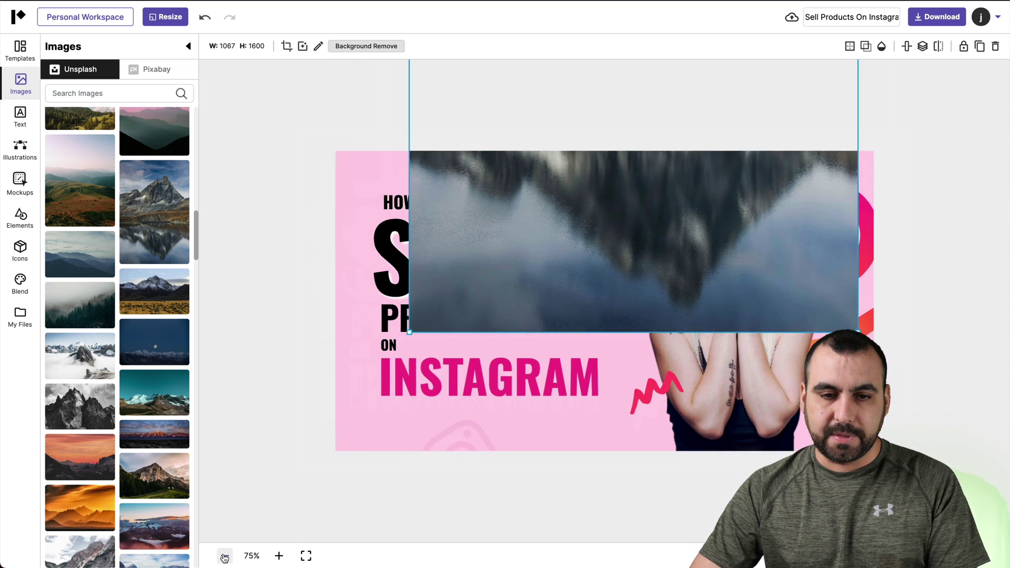
{"action": "left_click", "coordinate": [225, 556]}
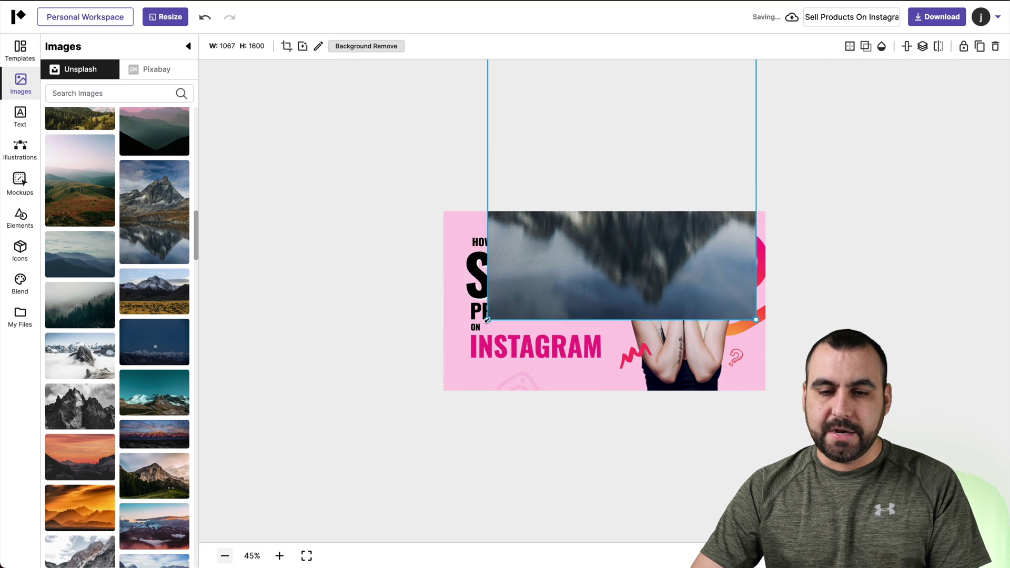
{"action": "left_click_drag", "start_coordinate": [487, 319], "coordinate": [408, 543]}
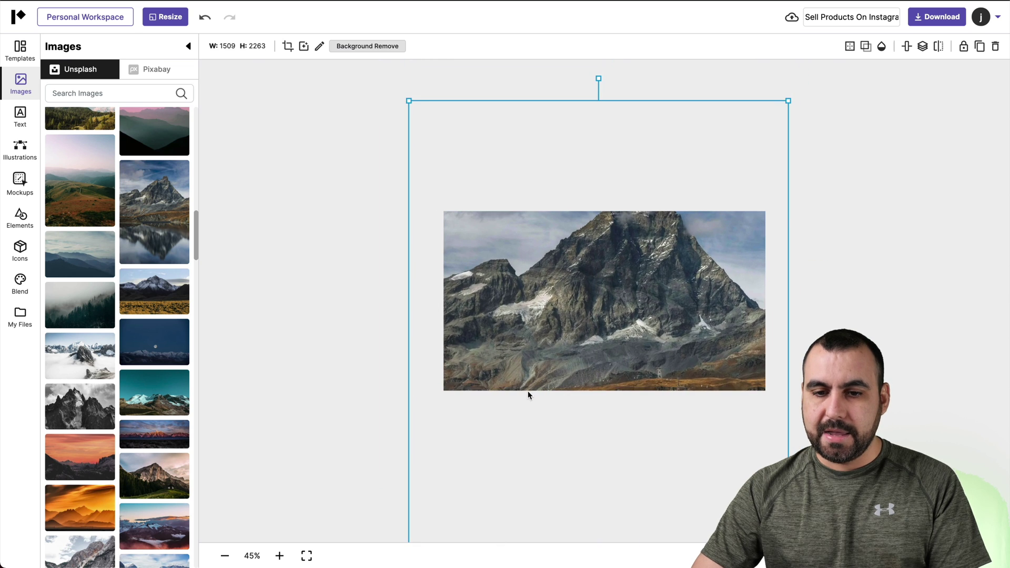
{"action": "left_click_drag", "start_coordinate": [529, 394], "coordinate": [525, 409]}
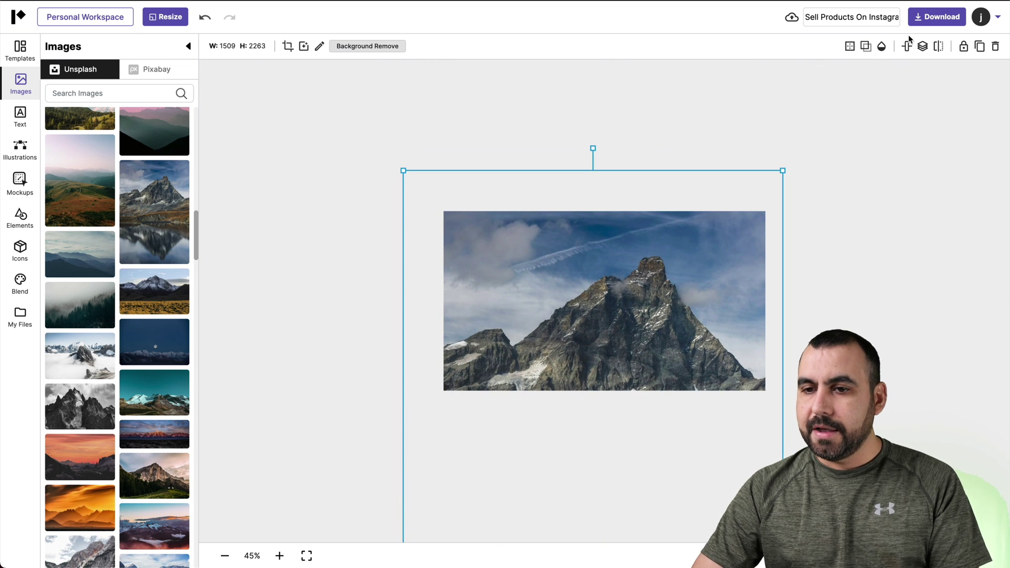
{"action": "left_click", "coordinate": [922, 47]}
{"action": "left_click", "coordinate": [969, 69]}
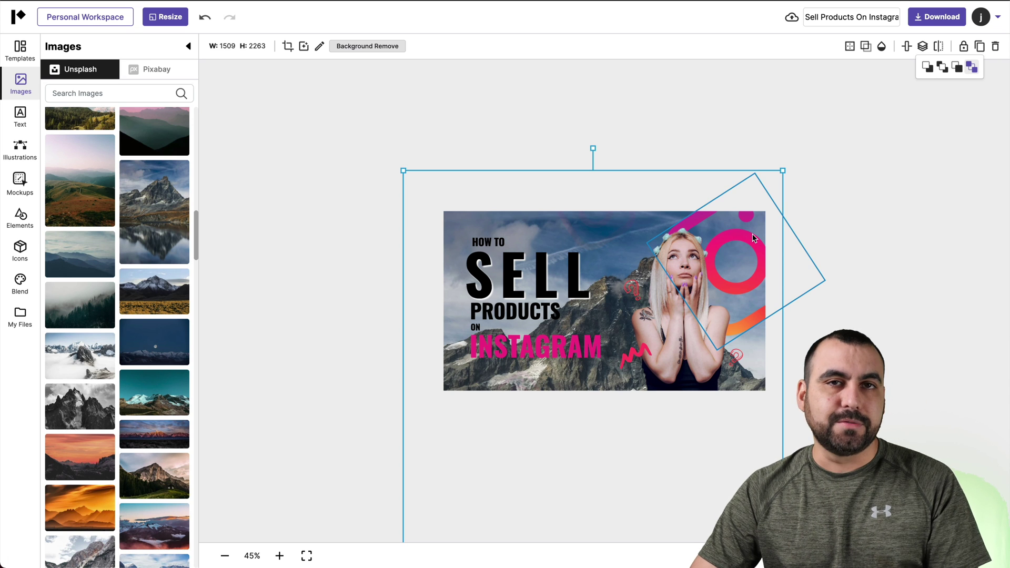
{"action": "scroll", "coordinate": [71, 474], "scroll_direction": "down", "scroll_amount": 8}
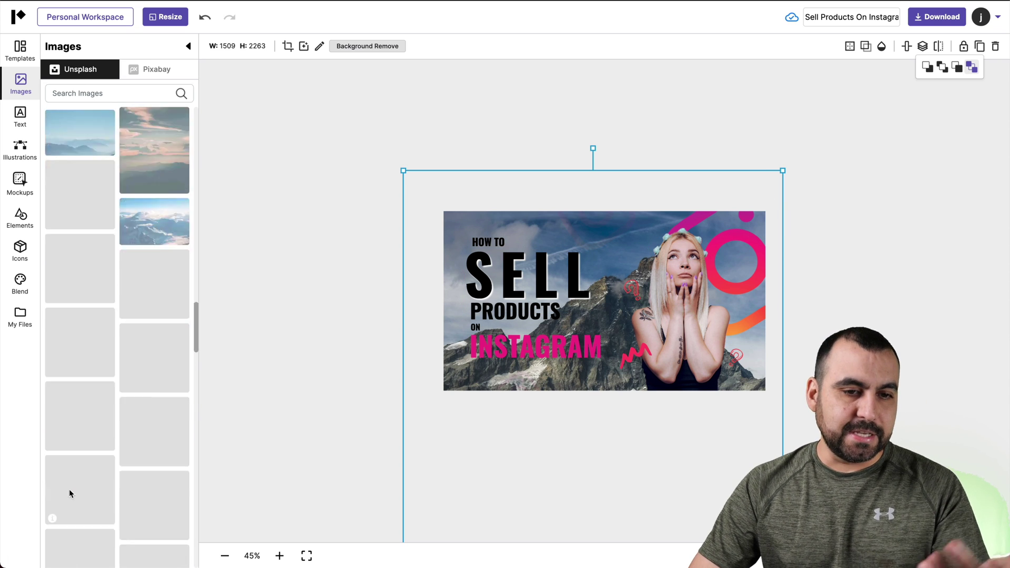
Search the image library for 'dogs', then switch to the Text styles panel
{"action": "left_click", "coordinate": [123, 93]}
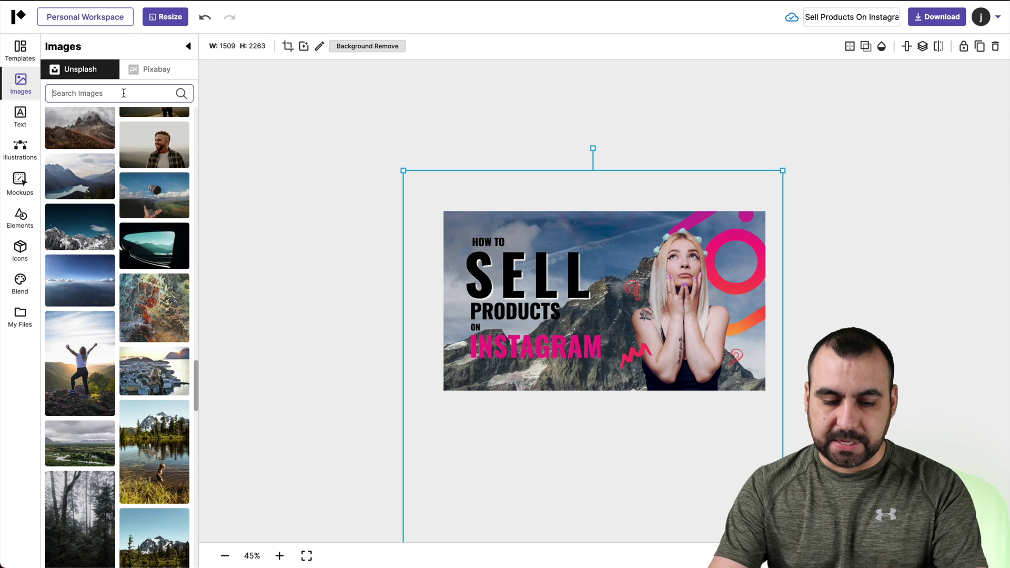
{"action": "type", "text": "dogs"}
{"action": "key", "text": "Return"}
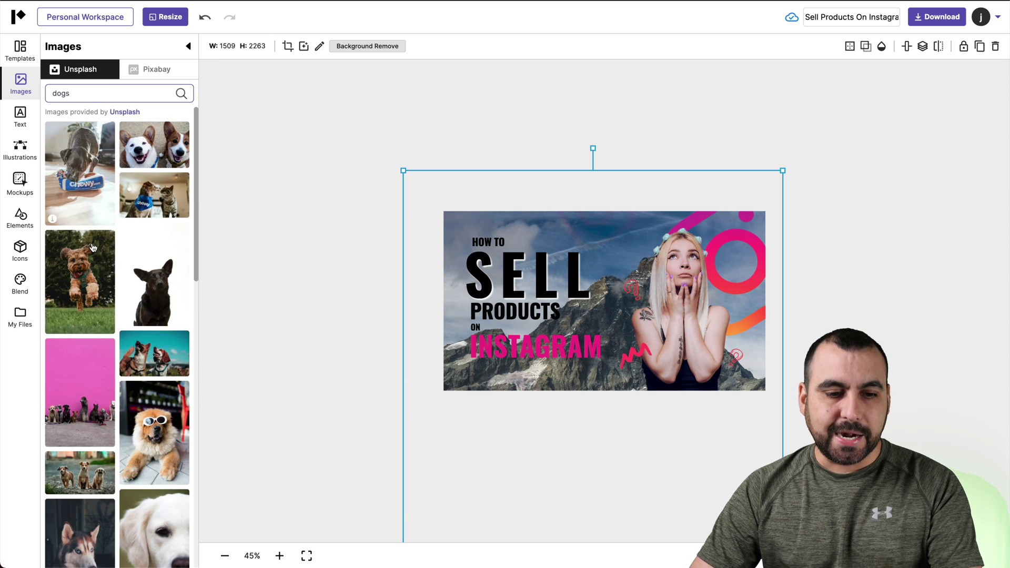
{"action": "scroll", "coordinate": [113, 302], "scroll_direction": "down", "scroll_amount": 3}
{"action": "scroll", "coordinate": [113, 301], "scroll_direction": "down", "scroll_amount": 5}
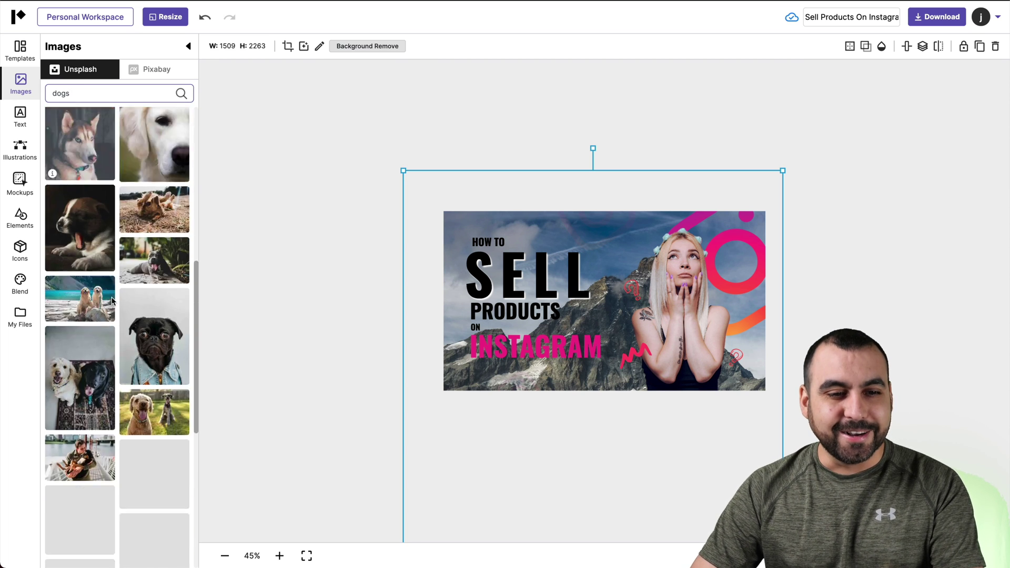
{"action": "scroll", "coordinate": [113, 302], "scroll_direction": "down", "scroll_amount": 5}
{"action": "scroll", "coordinate": [113, 302], "scroll_direction": "down", "scroll_amount": 5}
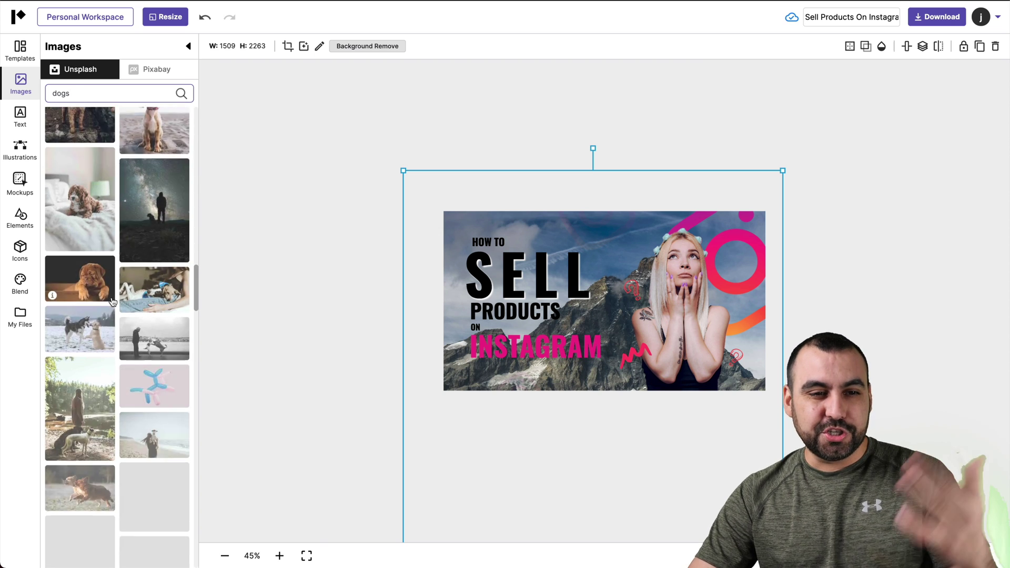
{"action": "scroll", "coordinate": [113, 302], "scroll_direction": "down", "scroll_amount": 3}
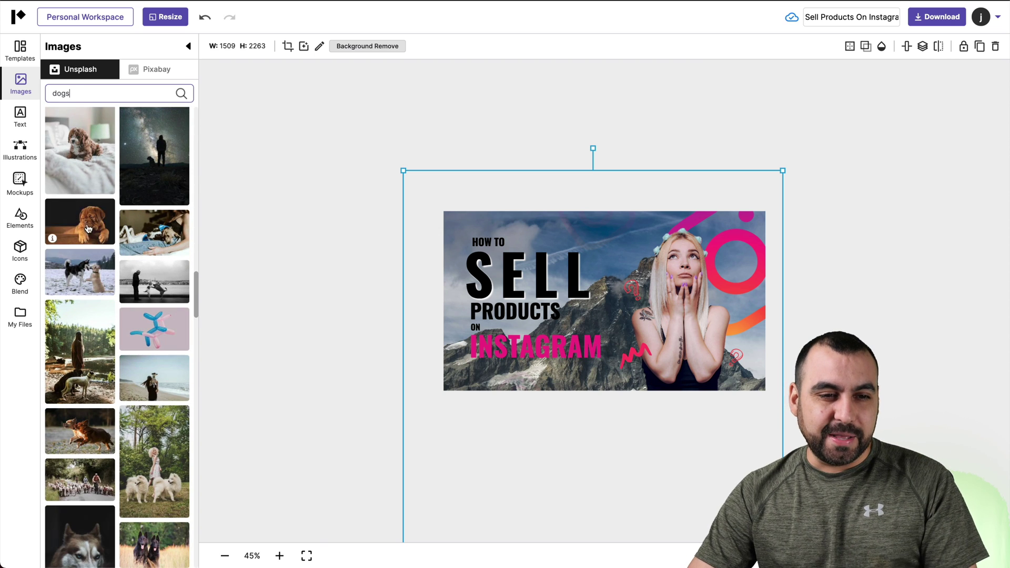
{"action": "left_click", "coordinate": [21, 115]}
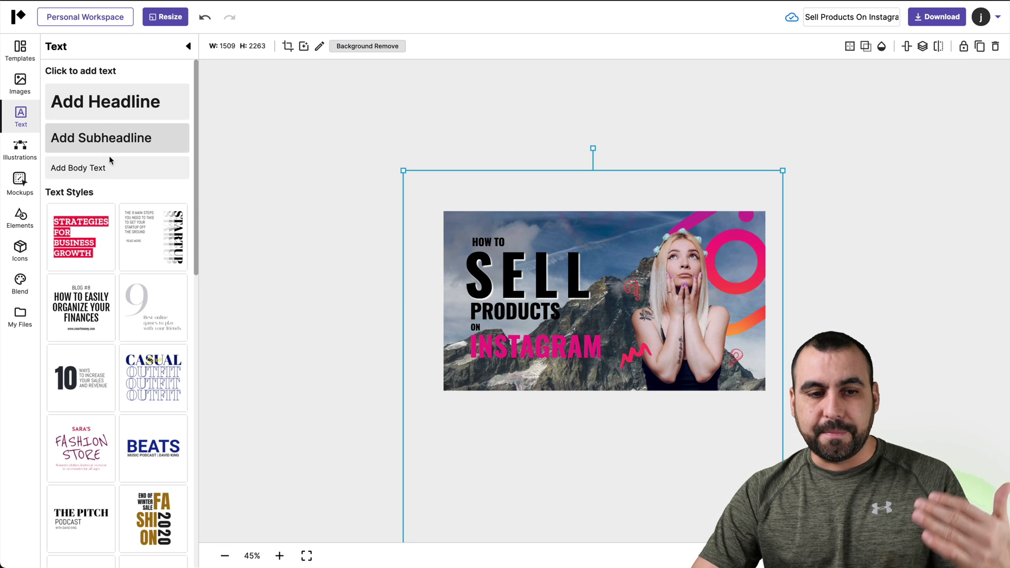
{"action": "scroll", "coordinate": [105, 201], "scroll_direction": "down", "scroll_amount": 5}
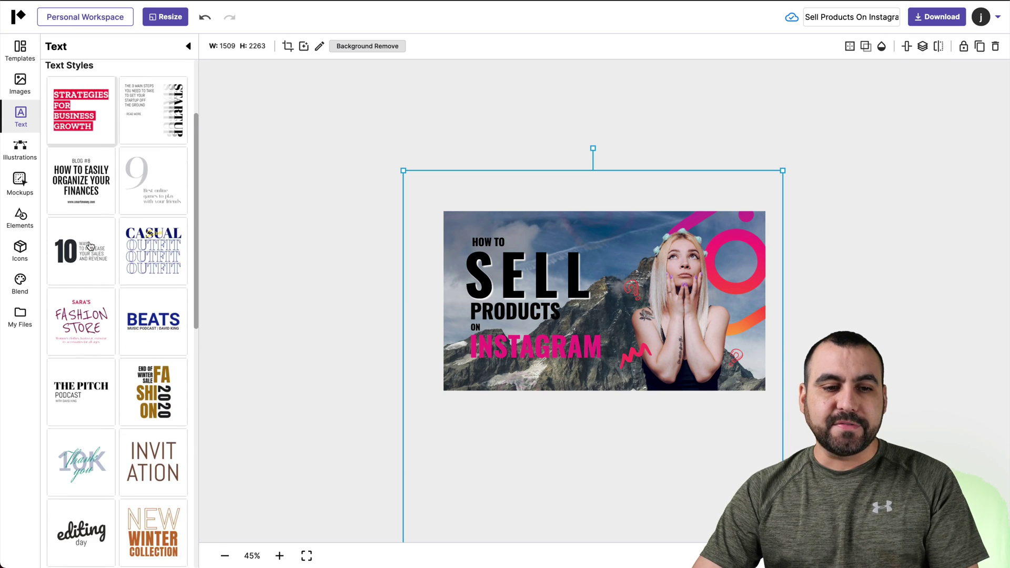
{"action": "scroll", "coordinate": [106, 201], "scroll_direction": "down", "scroll_amount": 5}
{"action": "scroll", "coordinate": [111, 277], "scroll_direction": "down", "scroll_amount": 3}
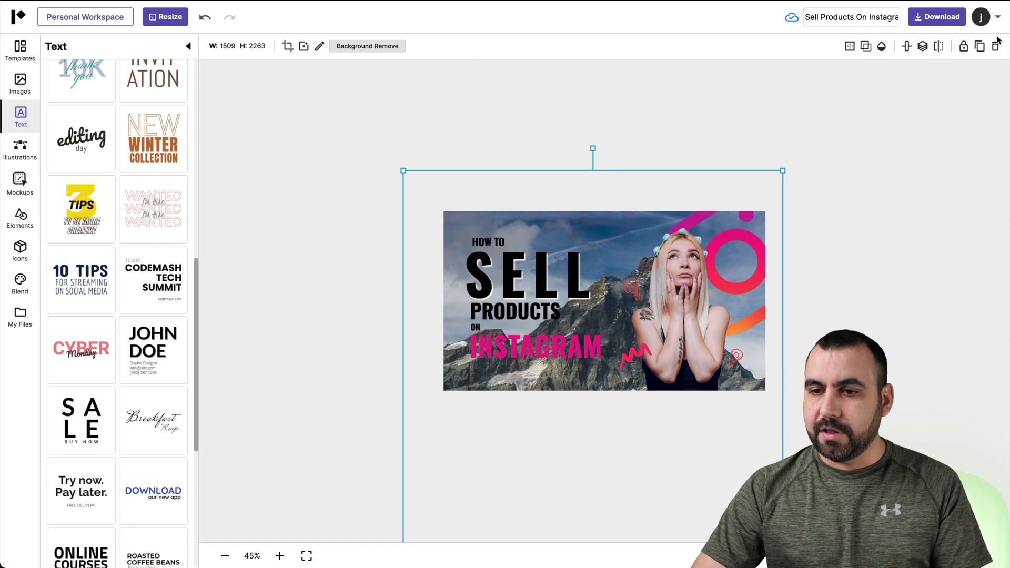
Delete the mountain photo and all headline text, then add a CYBER Monday text style on the left
{"action": "left_click", "coordinate": [866, 47]}
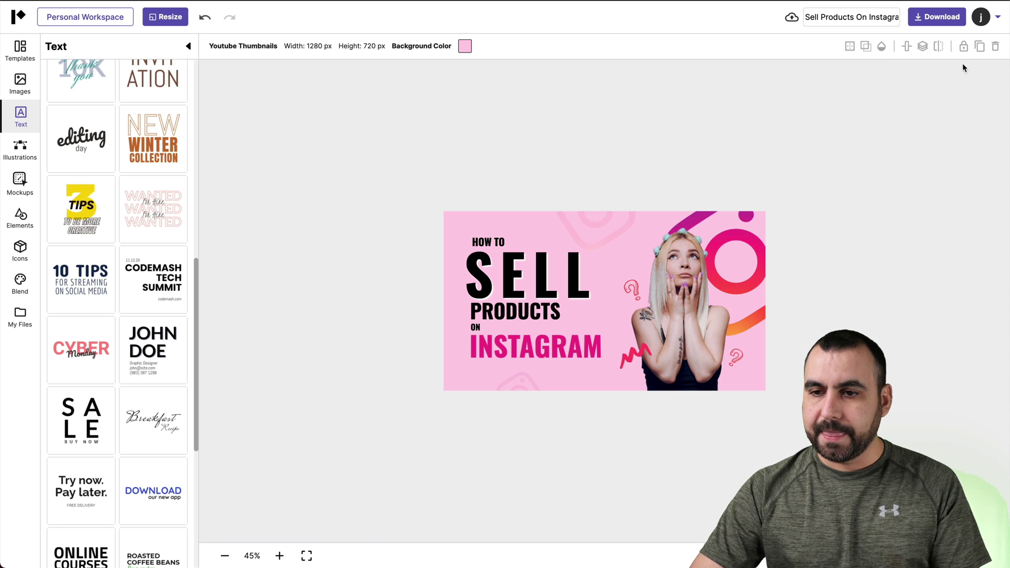
{"action": "left_click", "coordinate": [527, 276]}
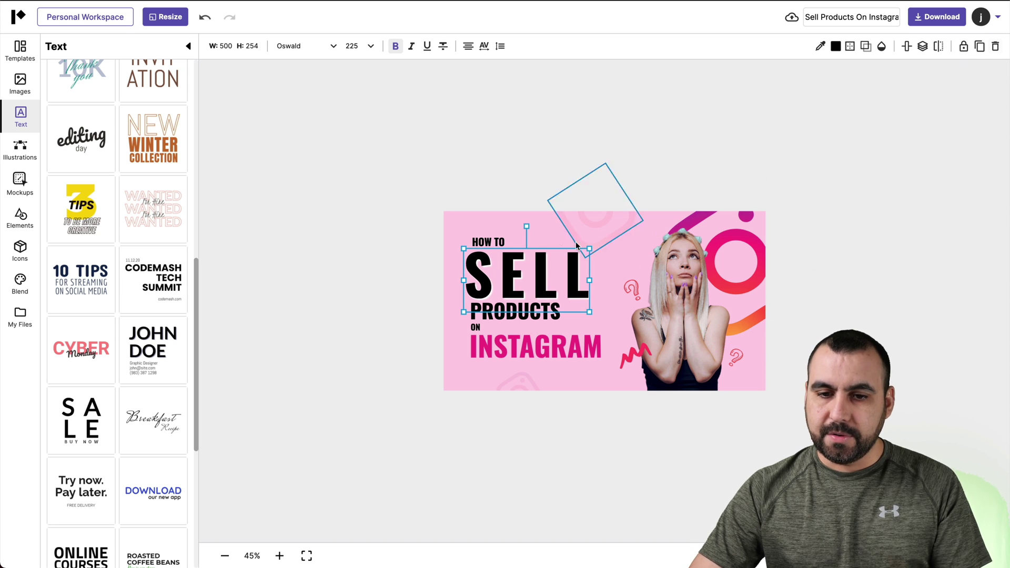
{"action": "left_click", "coordinate": [436, 233]}
{"action": "left_click_drag", "start_coordinate": [436, 233], "coordinate": [613, 366]}
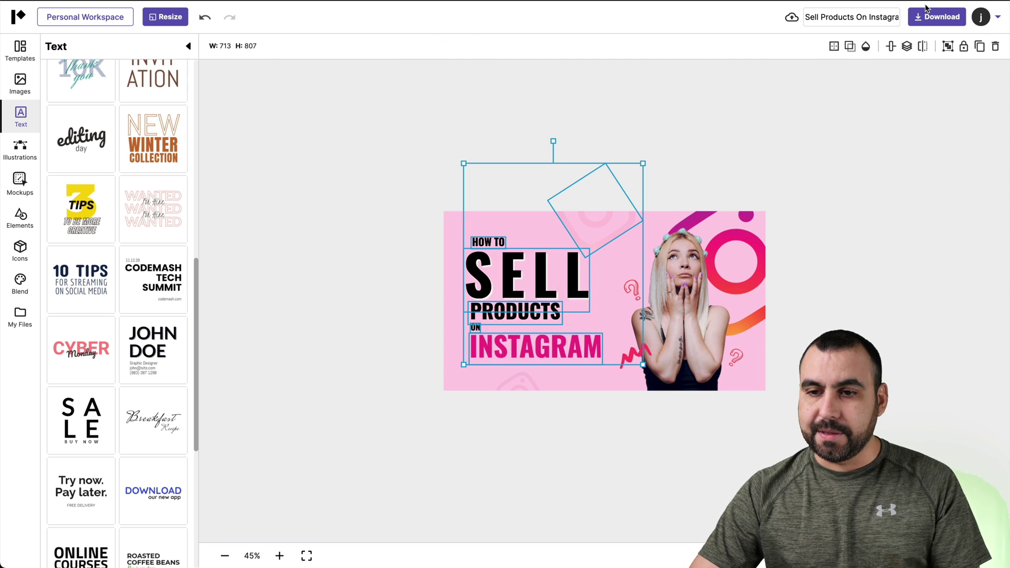
{"action": "left_click", "coordinate": [995, 46]}
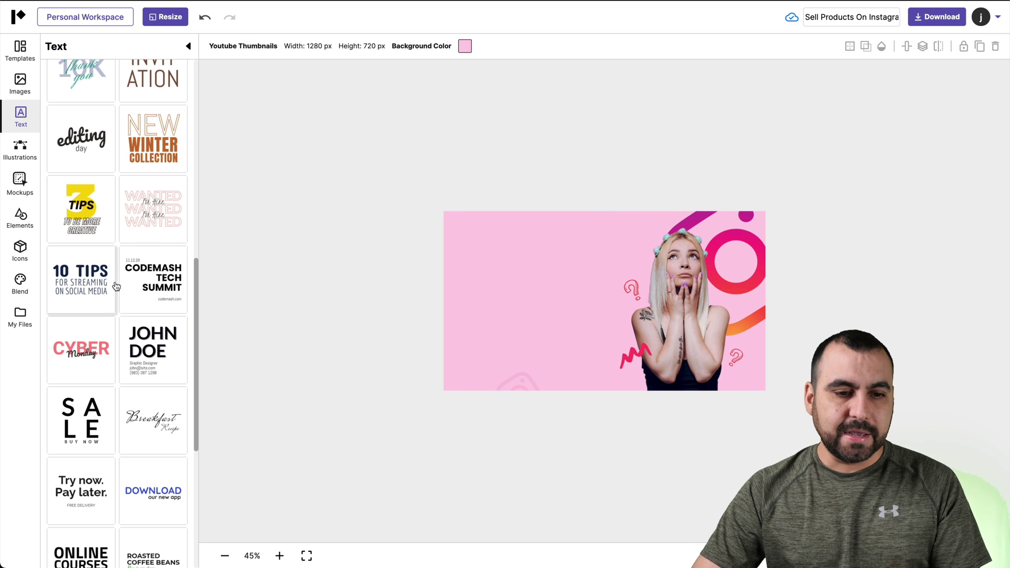
{"action": "left_click", "coordinate": [81, 350]}
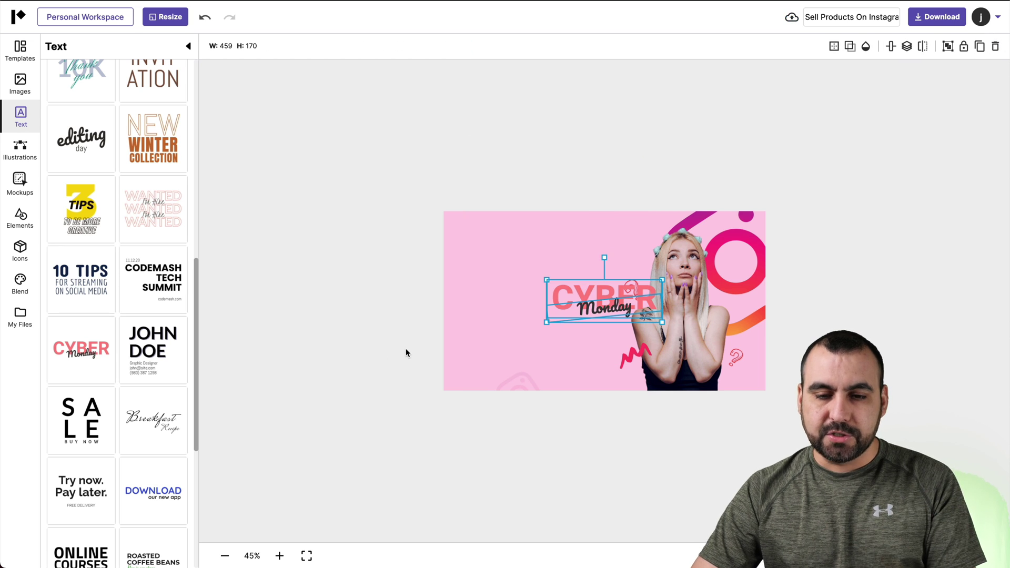
{"action": "mouse_move", "coordinate": [633, 304]}
{"action": "left_mouse_down"}
{"action": "mouse_move", "coordinate": [557, 289]}
{"action": "mouse_move", "coordinate": [620, 320]}
{"action": "left_mouse_up"}
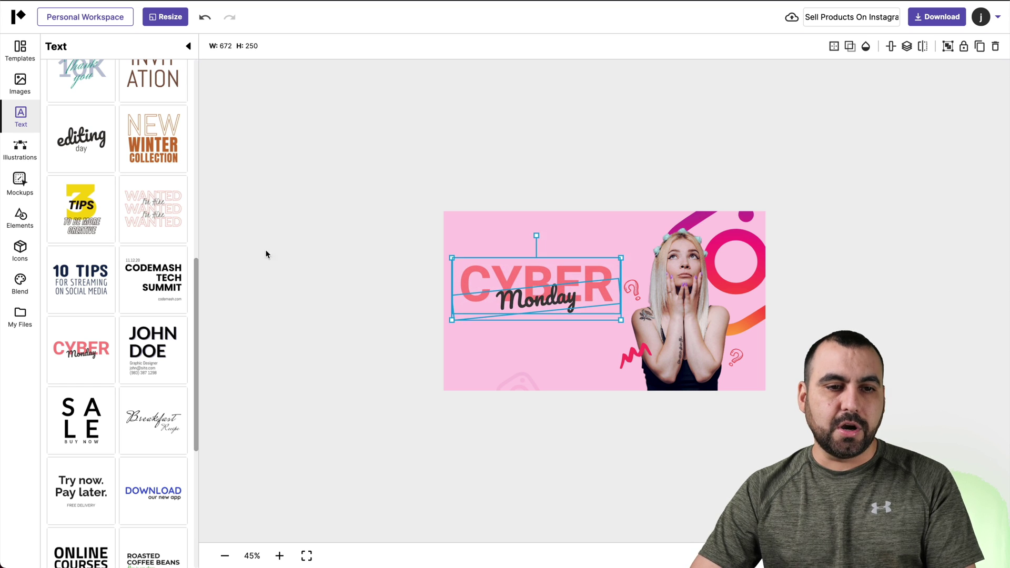
{"action": "scroll", "coordinate": [142, 159], "scroll_direction": "up", "scroll_amount": 10}
{"action": "scroll", "coordinate": [141, 158], "scroll_direction": "up", "scroll_amount": 2}
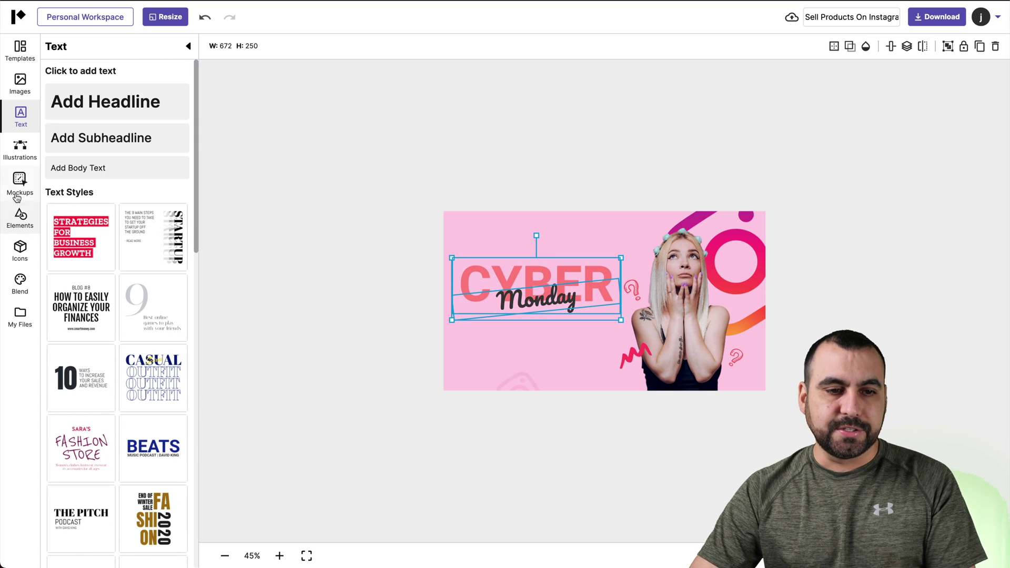
Replace the CYBER Monday text with the blond boy illustration, positioned on the left
{"action": "left_click", "coordinate": [20, 148]}
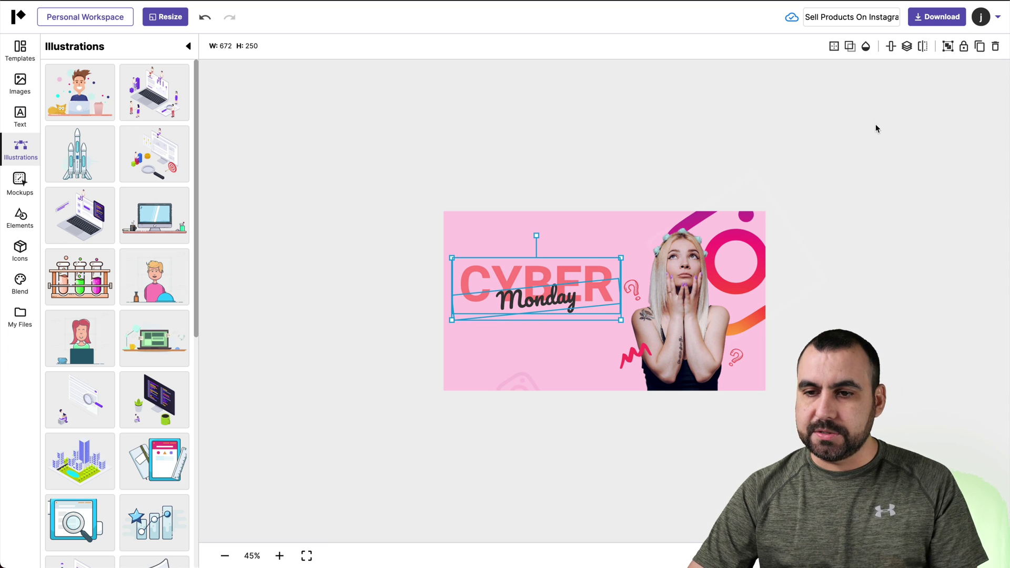
{"action": "left_click", "coordinate": [995, 46]}
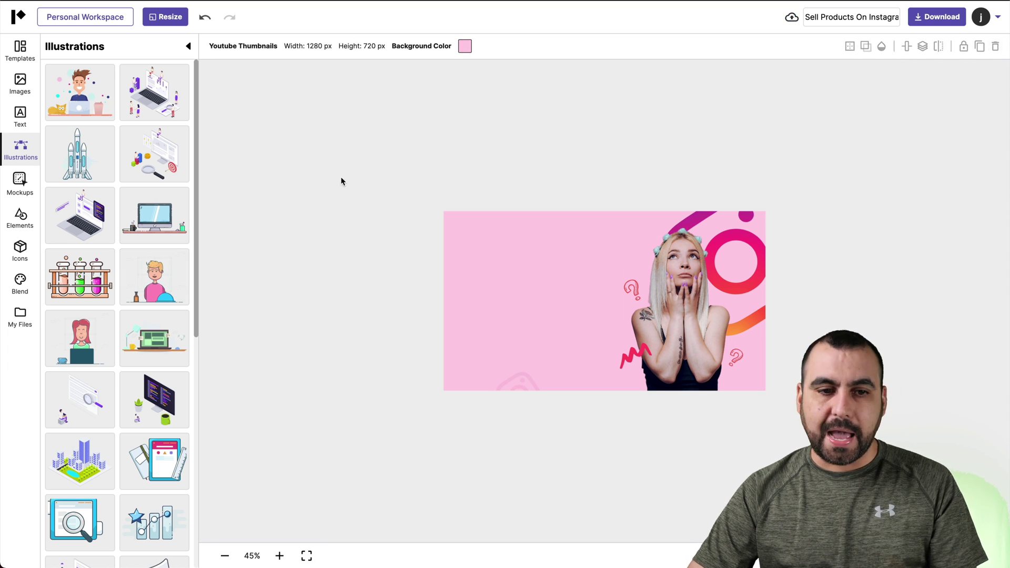
{"action": "left_click", "coordinate": [158, 281]}
{"action": "scroll", "coordinate": [145, 316], "scroll_direction": "down", "scroll_amount": 10}
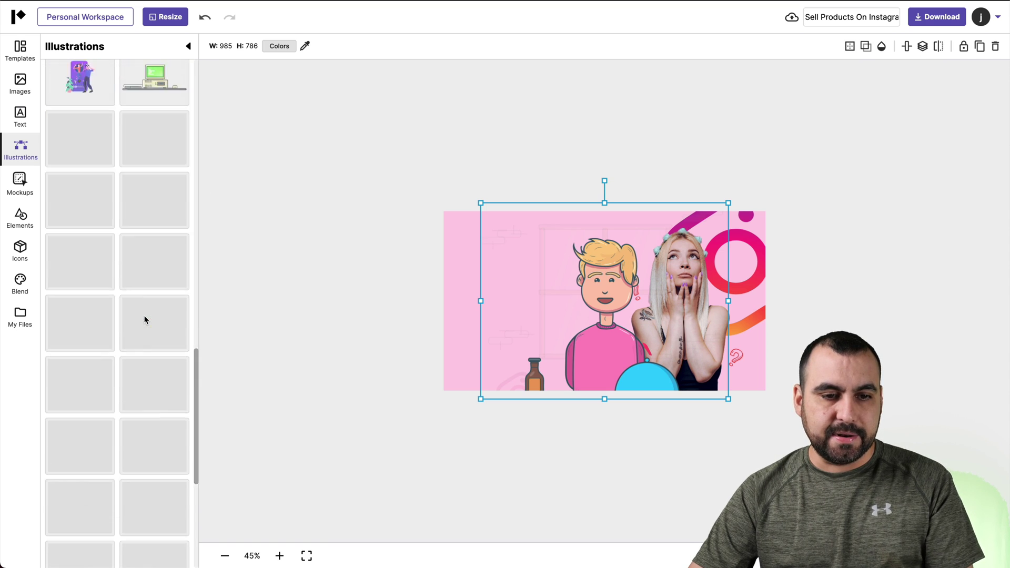
{"action": "scroll", "coordinate": [145, 316], "scroll_direction": "down", "scroll_amount": 5}
{"action": "left_click_drag", "start_coordinate": [586, 306], "coordinate": [514, 295]}
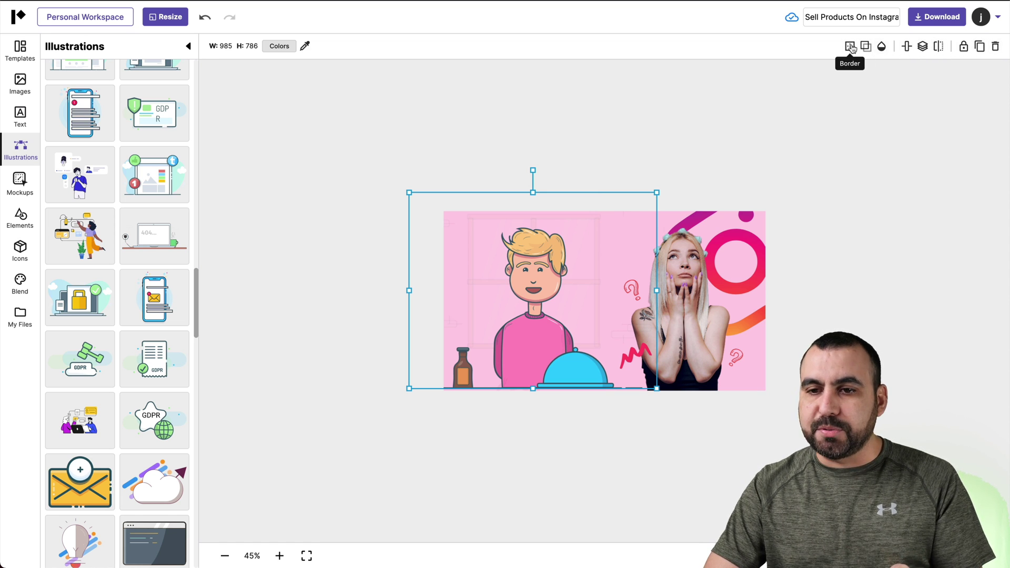
{"action": "left_click_drag", "start_coordinate": [489, 287], "coordinate": [483, 292]}
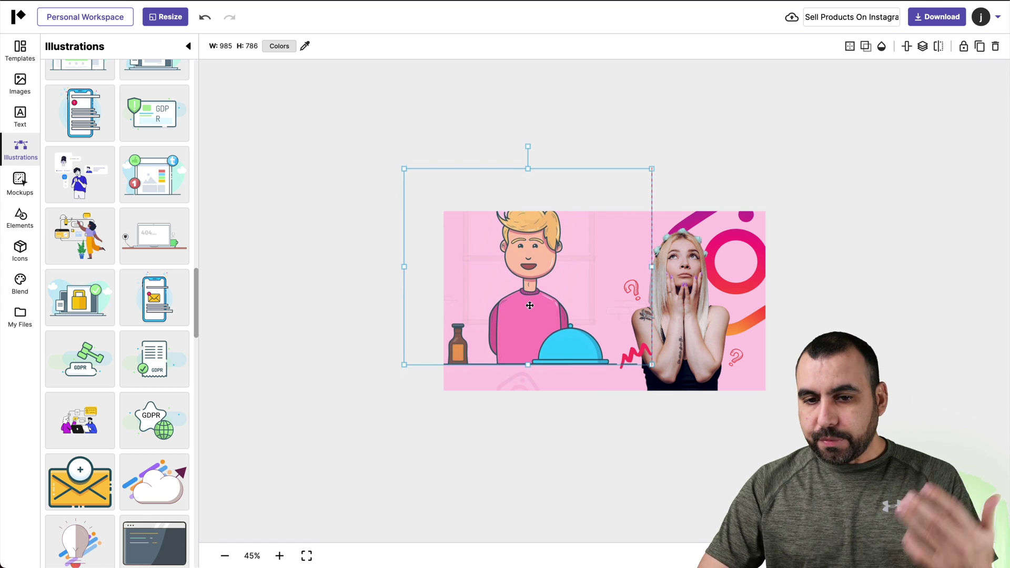
{"action": "left_click_drag", "start_coordinate": [528, 330], "coordinate": [535, 334]}
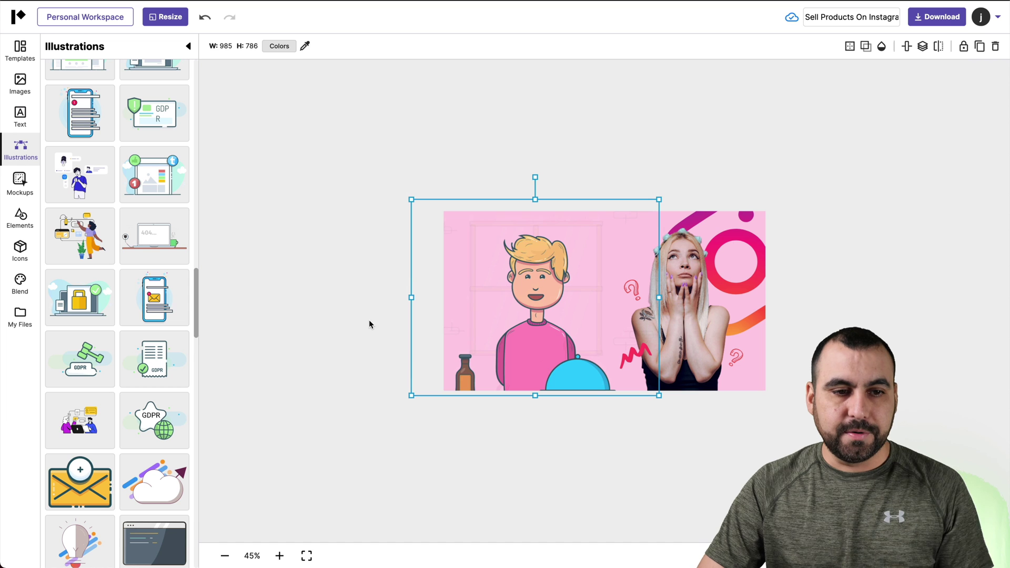
{"action": "left_click", "coordinate": [21, 183]}
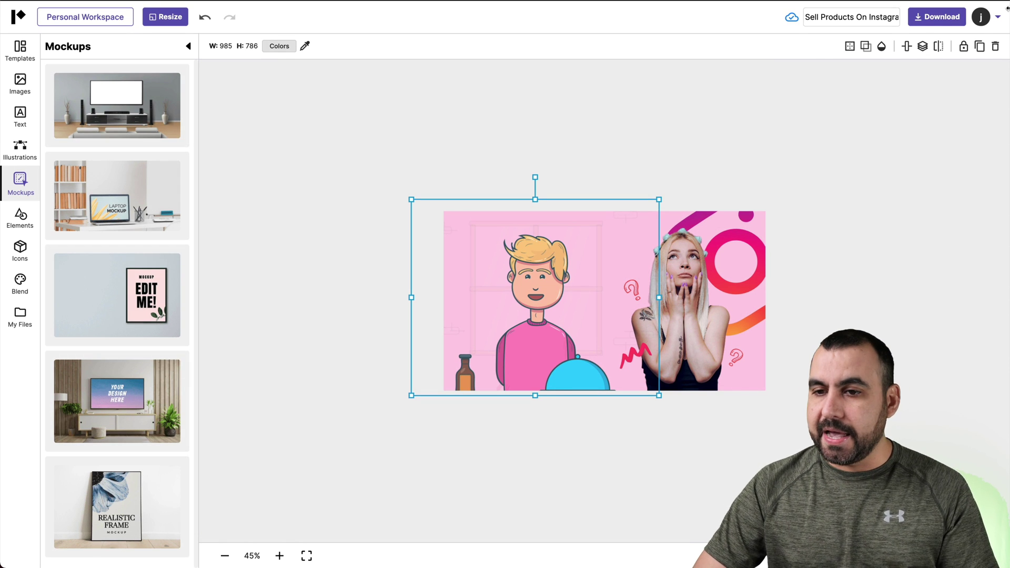
Replace the cartoon boy with the living-room TV mockup, enlarged and centred over the thumbnail
{"action": "left_click", "coordinate": [996, 47]}
{"action": "left_click", "coordinate": [117, 105]}
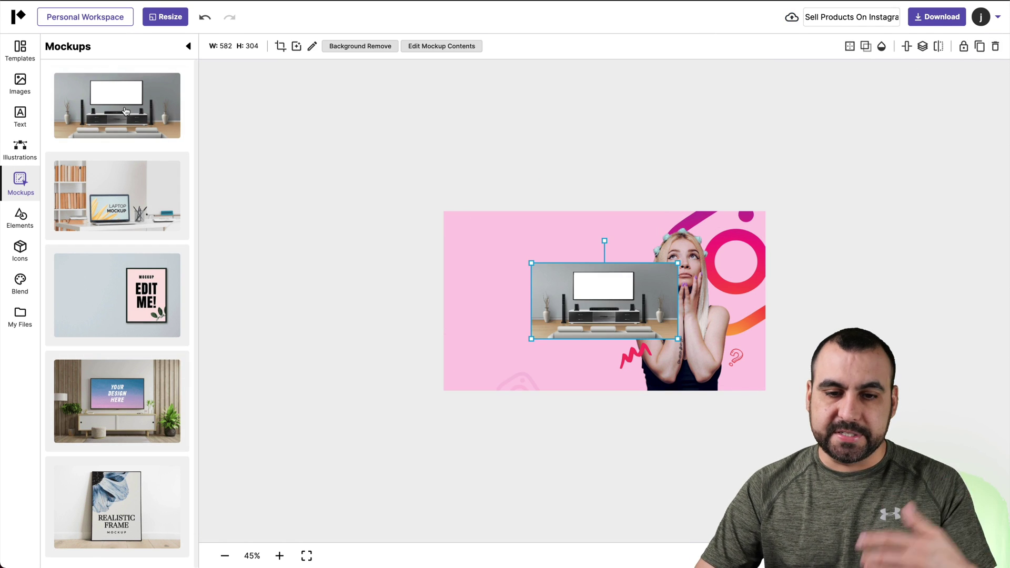
{"action": "left_click_drag", "start_coordinate": [592, 298], "coordinate": [564, 293]}
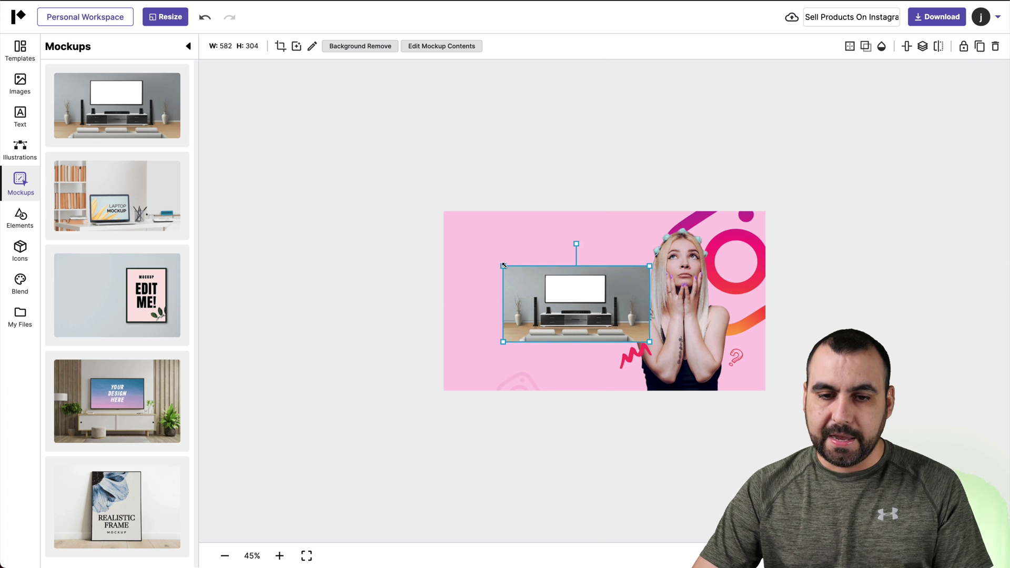
{"action": "left_click_drag", "start_coordinate": [502, 266], "coordinate": [298, 108]}
{"action": "left_click_drag", "start_coordinate": [566, 278], "coordinate": [710, 339]}
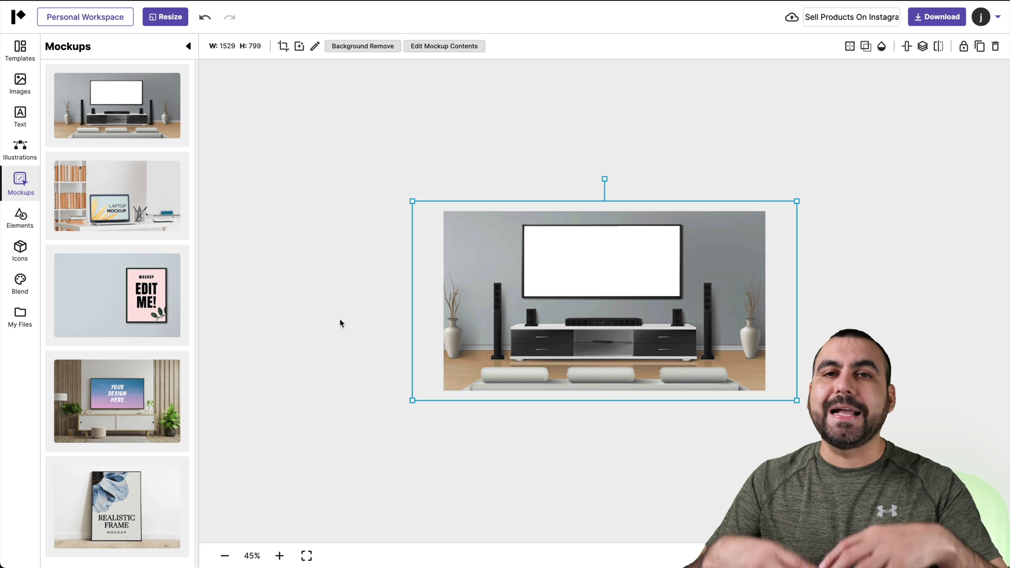
{"action": "left_click", "coordinate": [24, 86]}
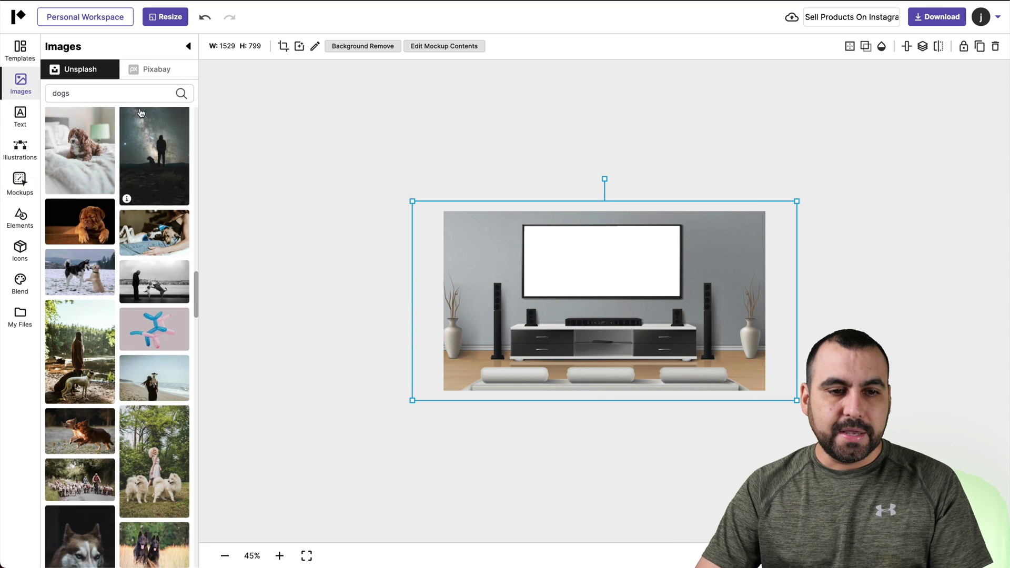
Fit the TV shelves photo from the 'tv' image search onto the mockup's blank screen
{"action": "left_click", "coordinate": [121, 94]}
{"action": "type", "text": "t"}
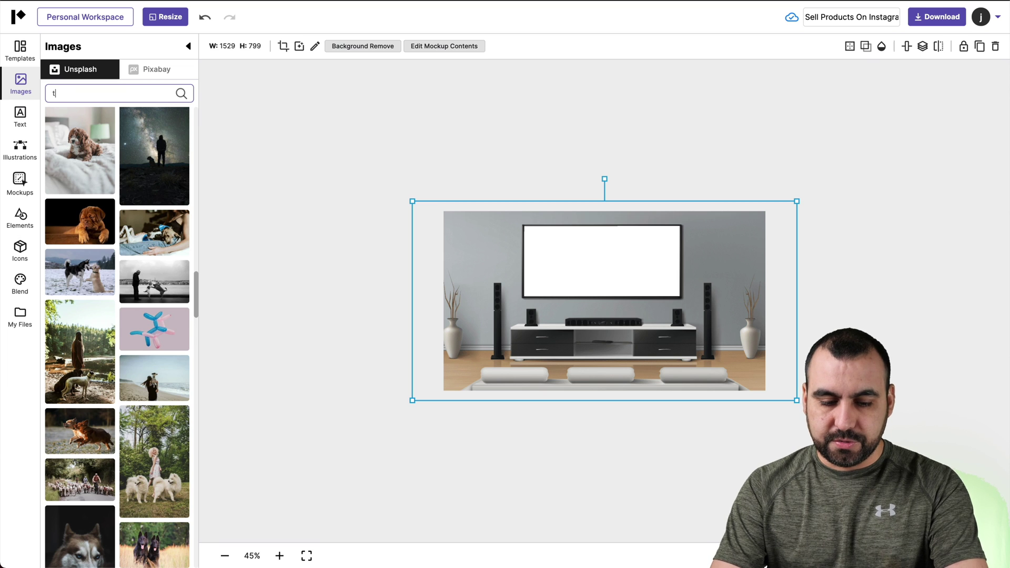
{"action": "type", "text": "v"}
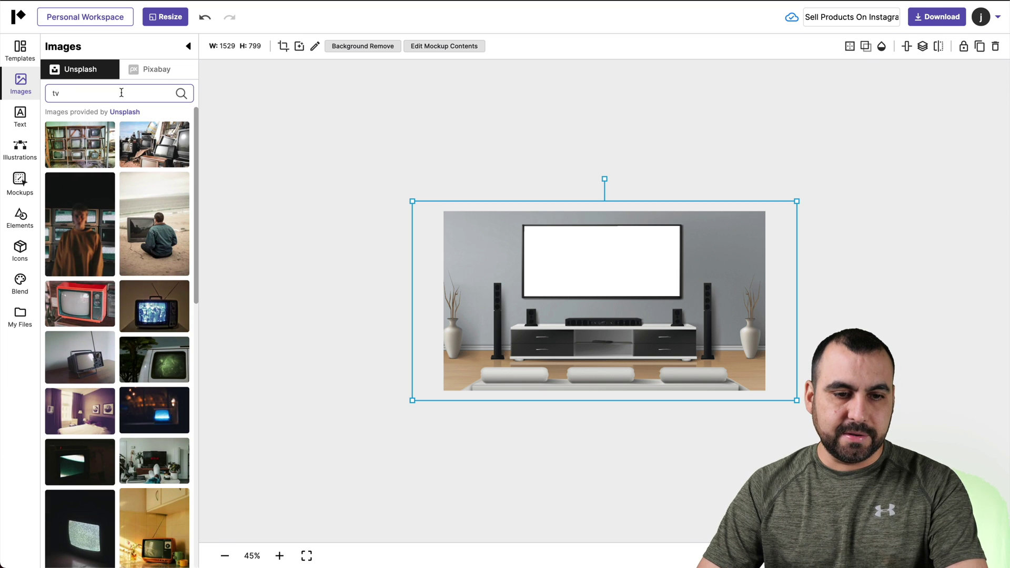
{"action": "left_click", "coordinate": [80, 145]}
{"action": "left_click_drag", "start_coordinate": [744, 391], "coordinate": [580, 287]}
{"action": "left_click_drag", "start_coordinate": [521, 253], "coordinate": [538, 264]}
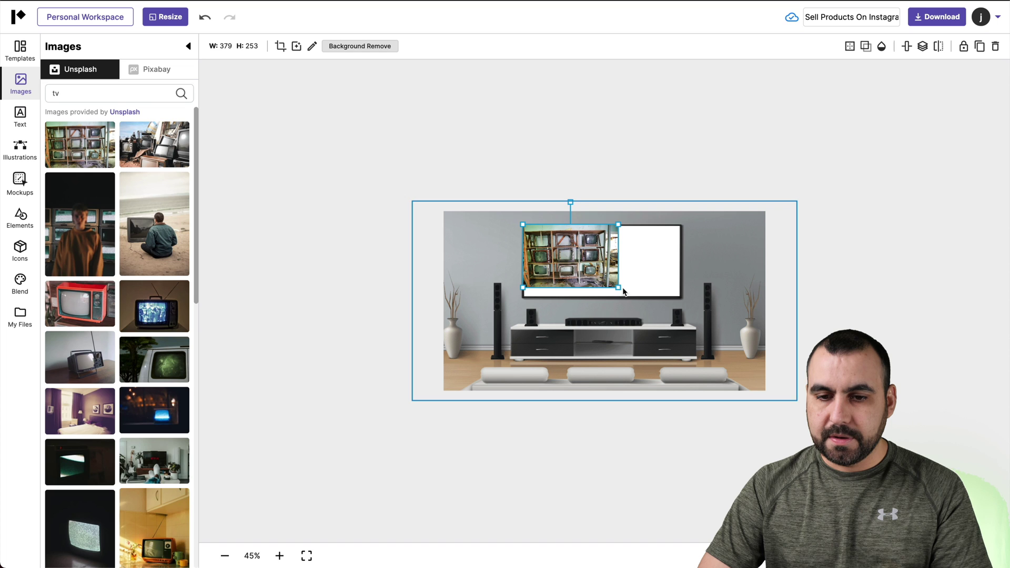
{"action": "left_click_drag", "start_coordinate": [617, 287], "coordinate": [630, 295]}
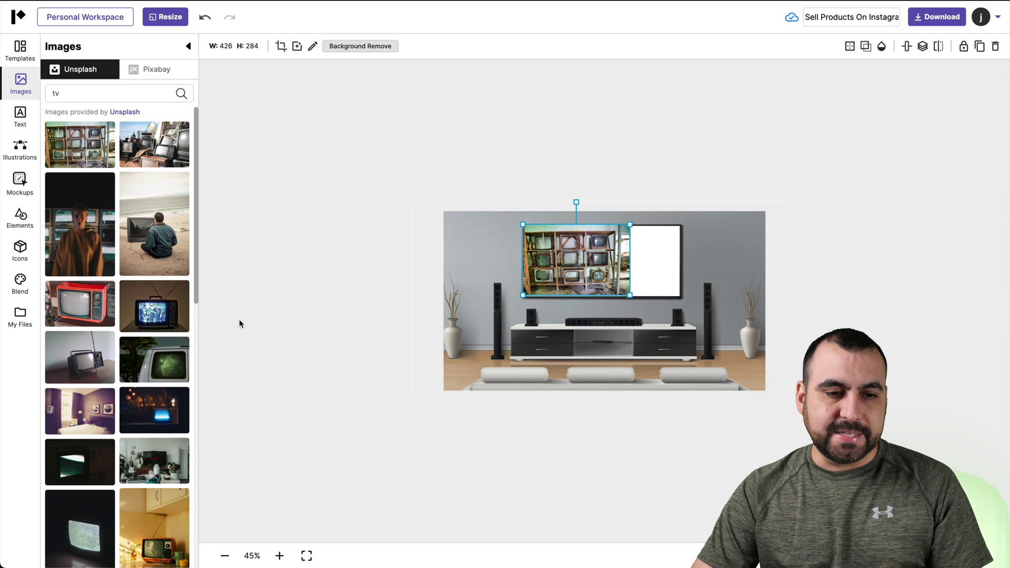
{"action": "left_click", "coordinate": [19, 184]}
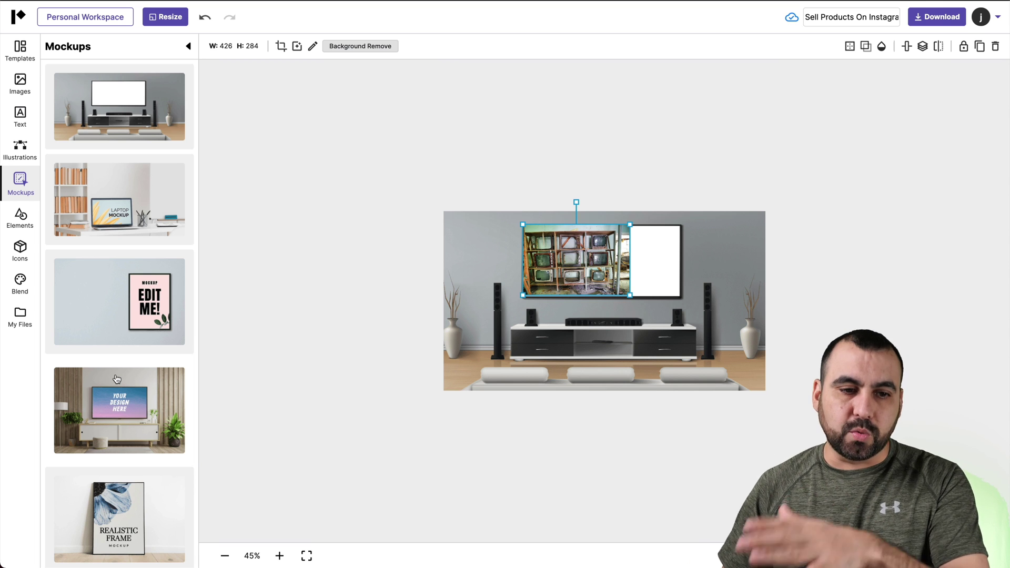
{"action": "left_click", "coordinate": [21, 218]}
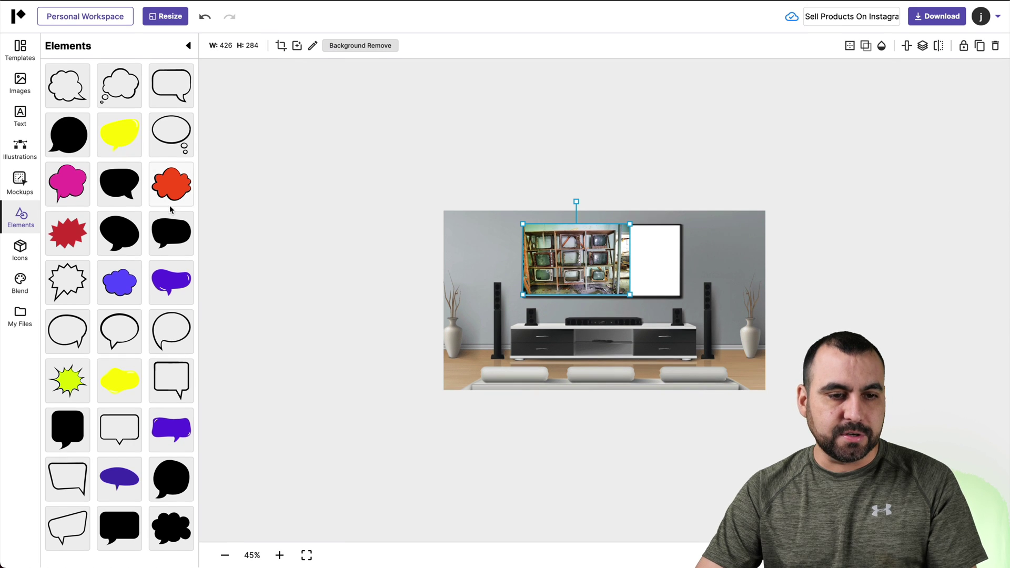
Open the icon search and delete the TV shelves photo
{"action": "left_click", "coordinate": [22, 249]}
{"action": "type", "text": "social"}
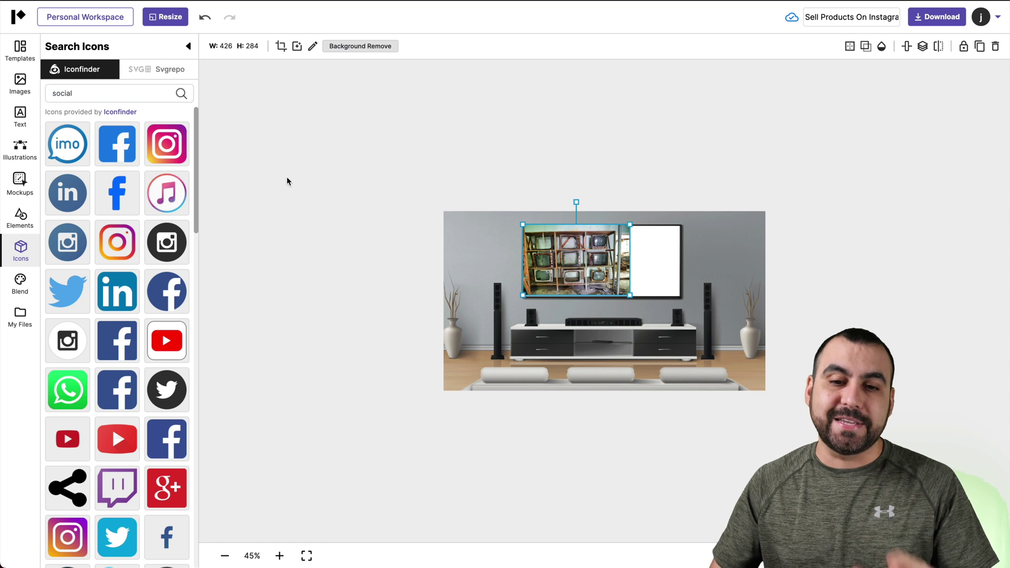
{"action": "left_click", "coordinate": [995, 45]}
Delete the room mockup and place the Instagram icon on the thumbnail's left side
{"action": "left_click", "coordinate": [758, 228]}
{"action": "left_click", "coordinate": [997, 46]}
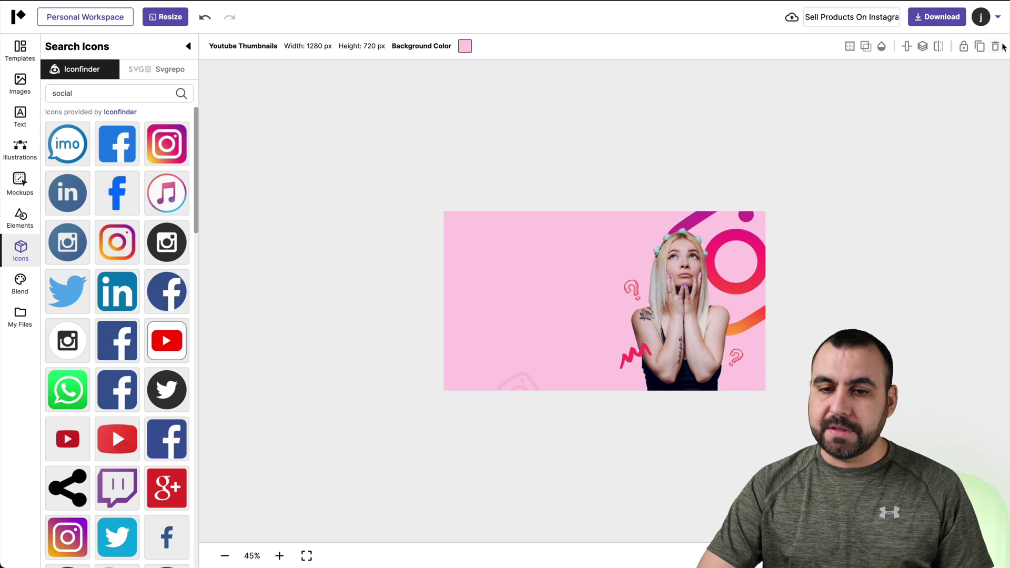
{"action": "left_click", "coordinate": [166, 144]}
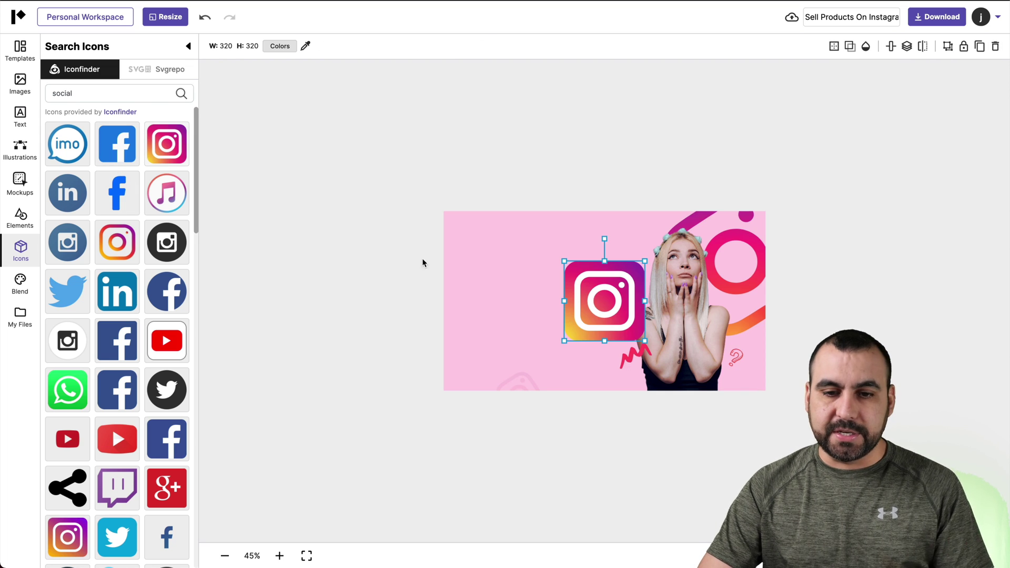
{"action": "left_click_drag", "start_coordinate": [590, 306], "coordinate": [502, 290]}
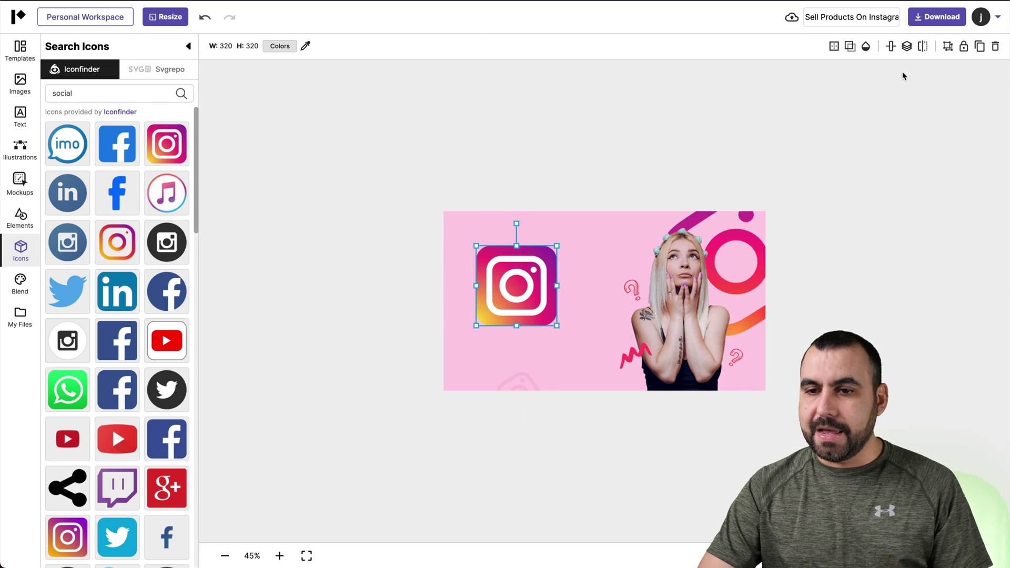
Give the Instagram icon a shadow with a slightly reduced horizontal offset
{"action": "left_click", "coordinate": [849, 46]}
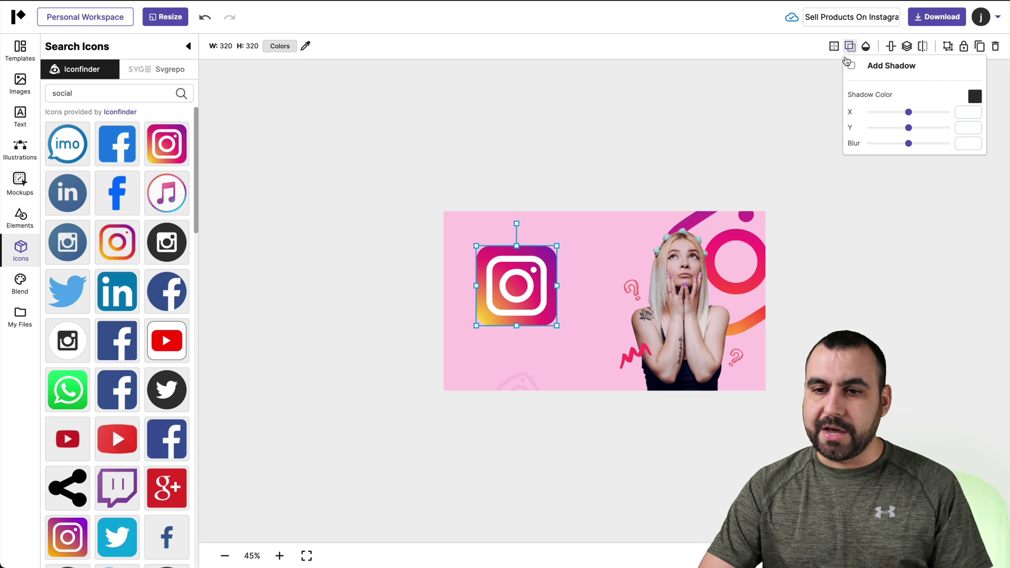
{"action": "left_click", "coordinate": [851, 66]}
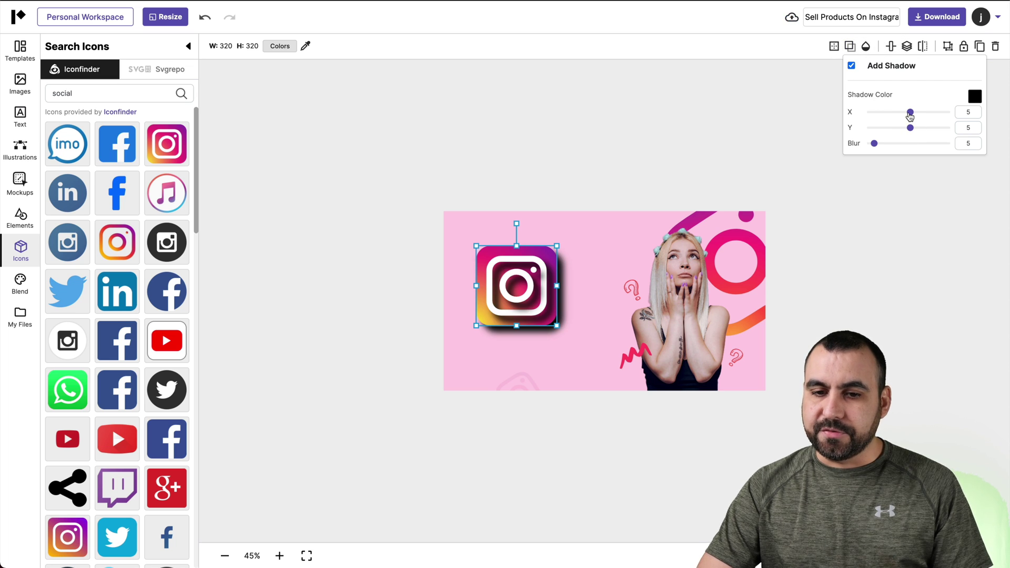
{"action": "left_click_drag", "start_coordinate": [910, 112], "coordinate": [909, 112]}
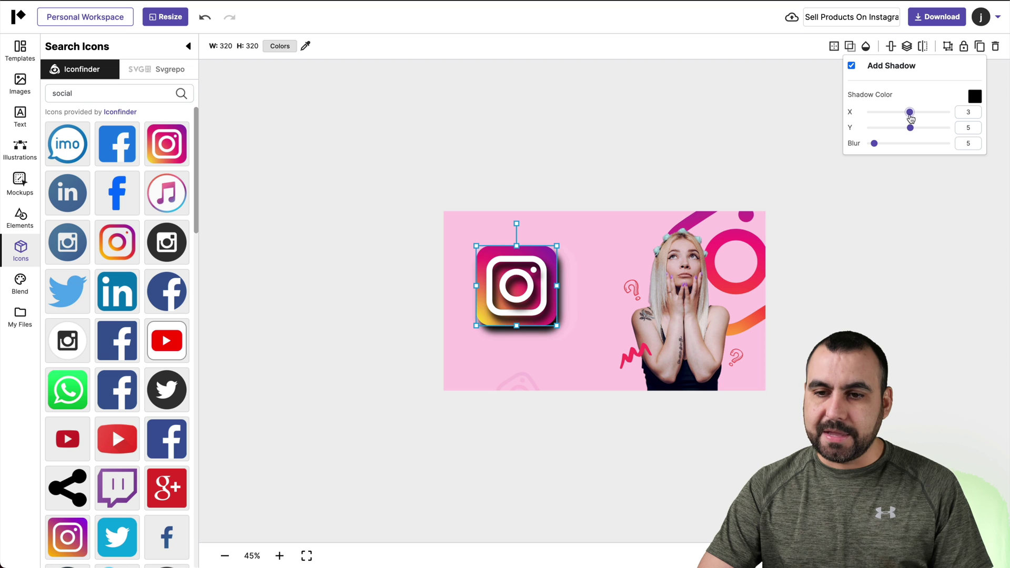
{"action": "left_click", "coordinate": [712, 180]}
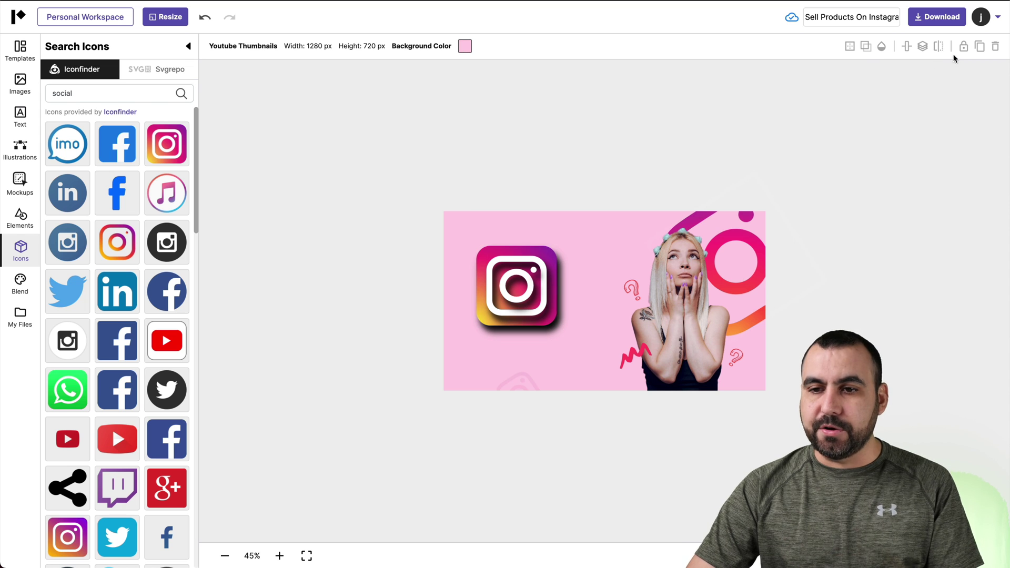
Search icons for 'dog', then for 'pc'
{"action": "left_click", "coordinate": [517, 286]}
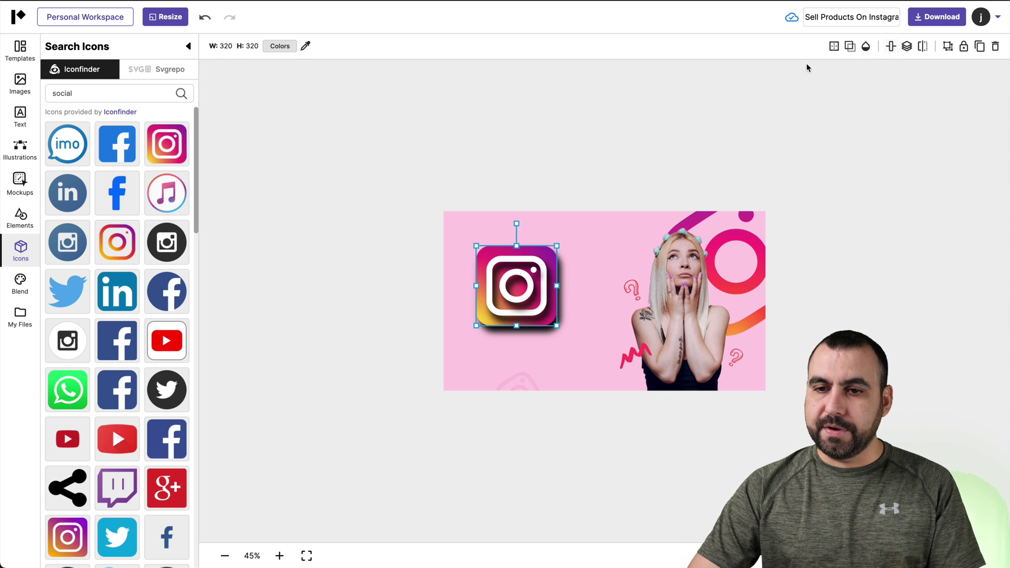
{"action": "scroll", "coordinate": [117, 316], "scroll_direction": "down", "scroll_amount": 5}
{"action": "scroll", "coordinate": [118, 315], "scroll_direction": "down", "scroll_amount": 2}
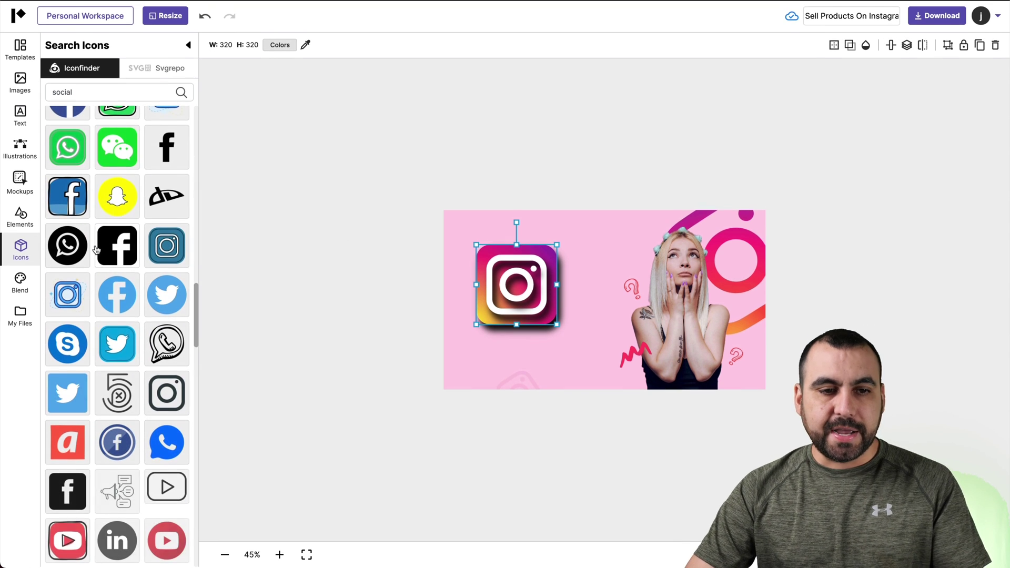
{"action": "double_click", "coordinate": [102, 93]}
{"action": "type", "text": "dog"}
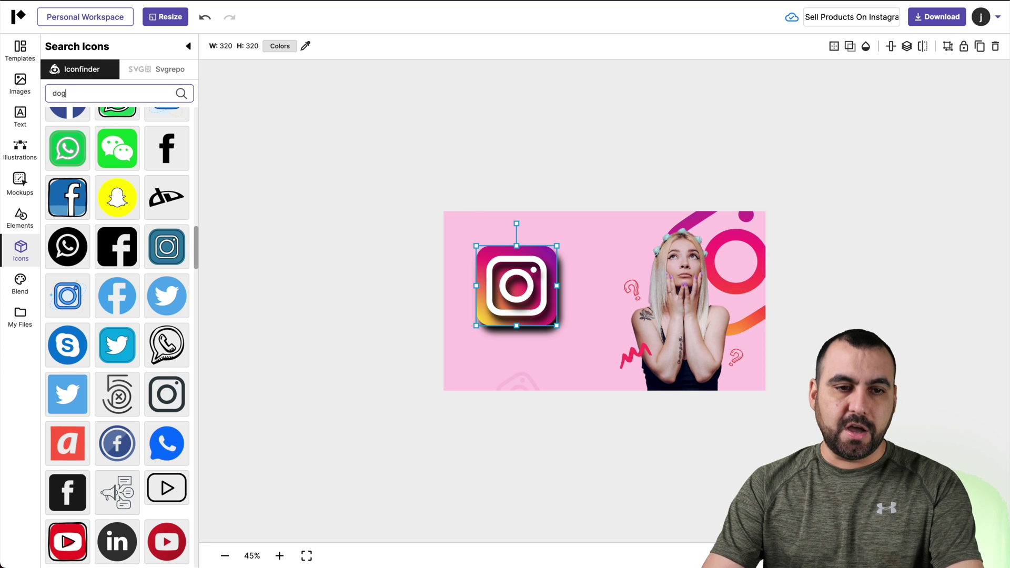
{"action": "key", "text": "Return"}
{"action": "scroll", "coordinate": [114, 357], "scroll_direction": "down", "scroll_amount": 5}
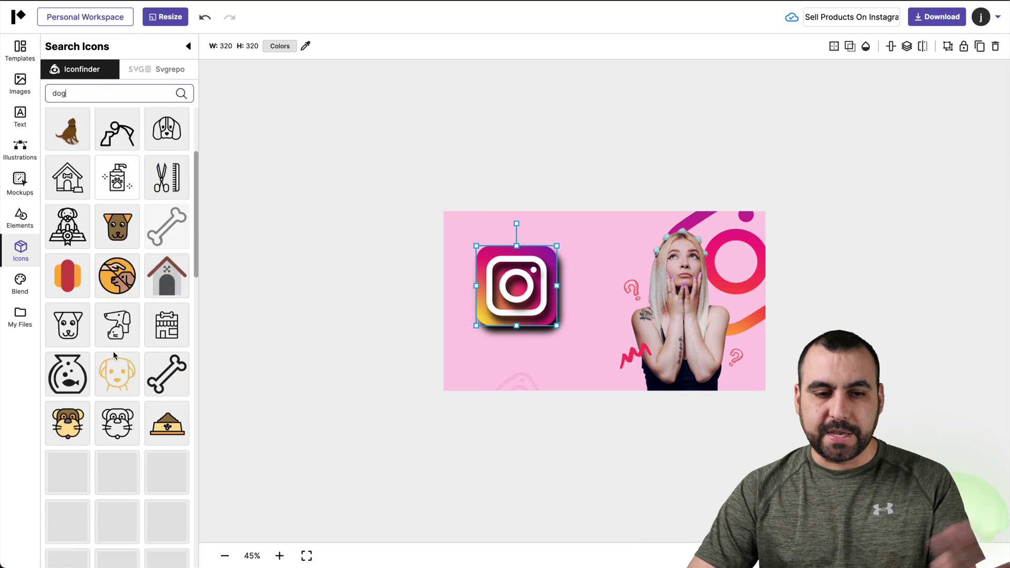
{"action": "scroll", "coordinate": [114, 357], "scroll_direction": "down", "scroll_amount": 5}
{"action": "scroll", "coordinate": [114, 316], "scroll_direction": "down", "scroll_amount": 3}
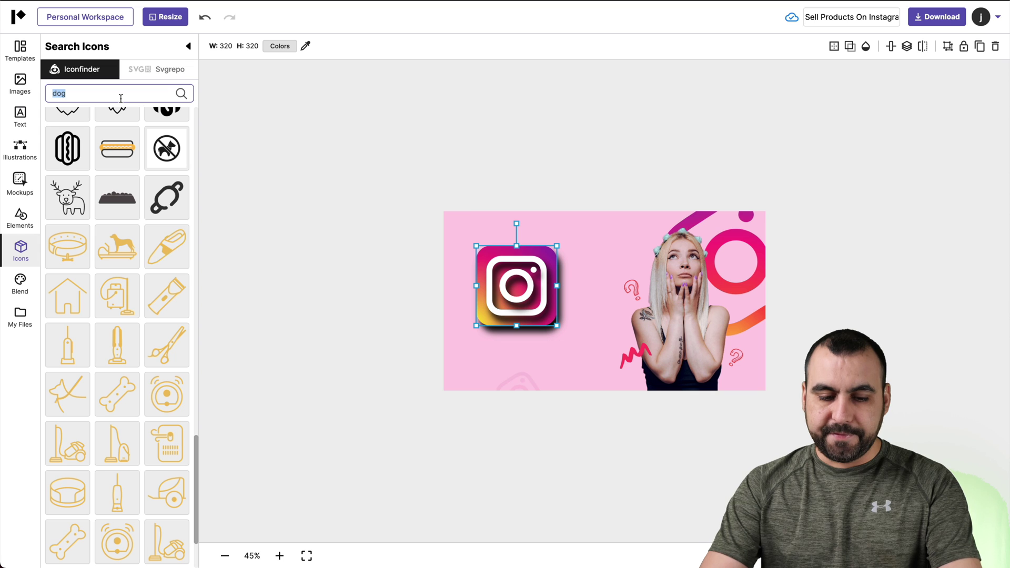
{"action": "type", "text": "pc"}
{"action": "key", "text": "Return"}
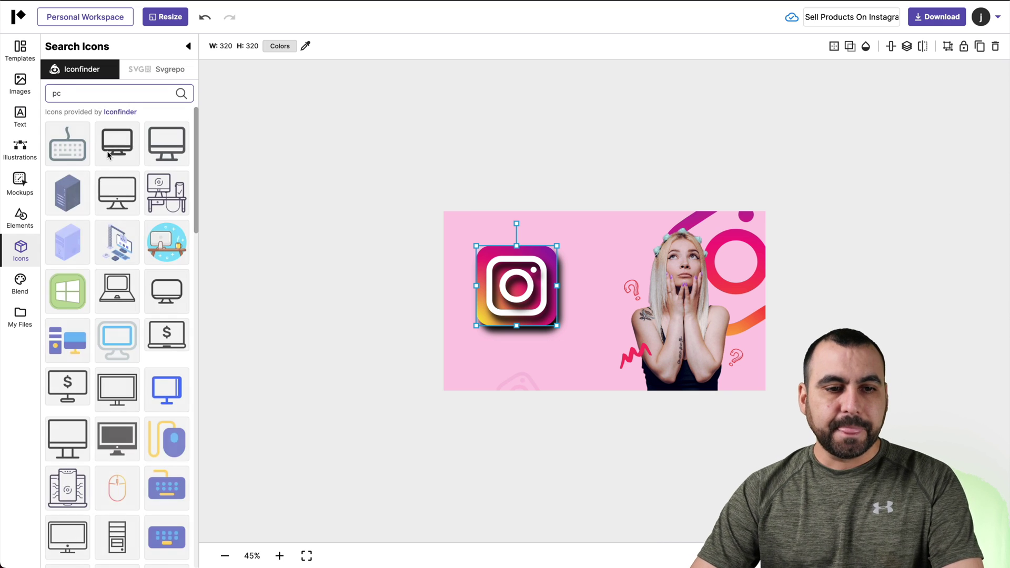
{"action": "scroll", "coordinate": [109, 198], "scroll_direction": "down", "scroll_amount": 5}
{"action": "scroll", "coordinate": [102, 238], "scroll_direction": "down", "scroll_amount": 5}
{"action": "scroll", "coordinate": [90, 278], "scroll_direction": "down", "scroll_amount": 3}
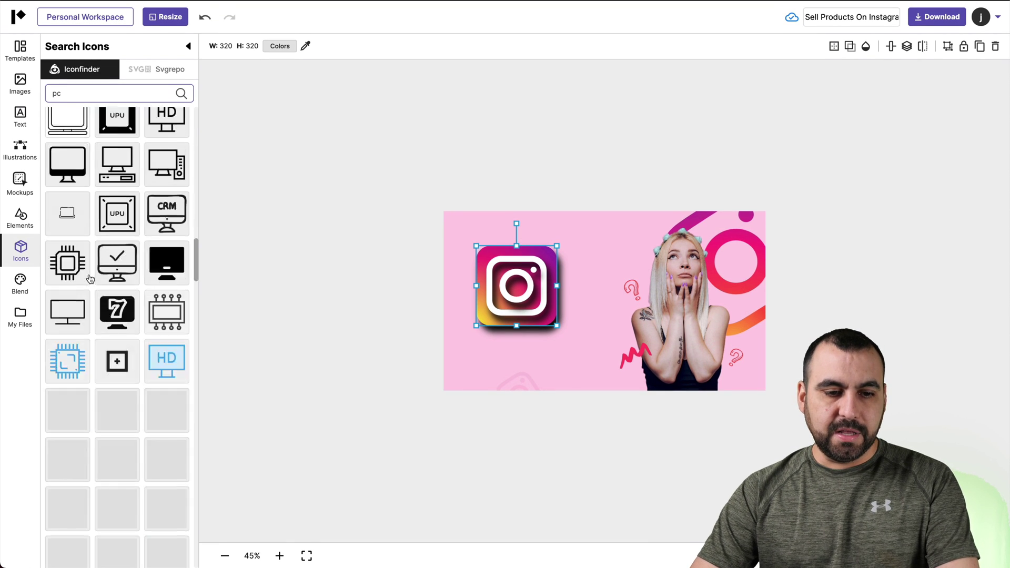
{"action": "scroll", "coordinate": [91, 278], "scroll_direction": "down", "scroll_amount": 5}
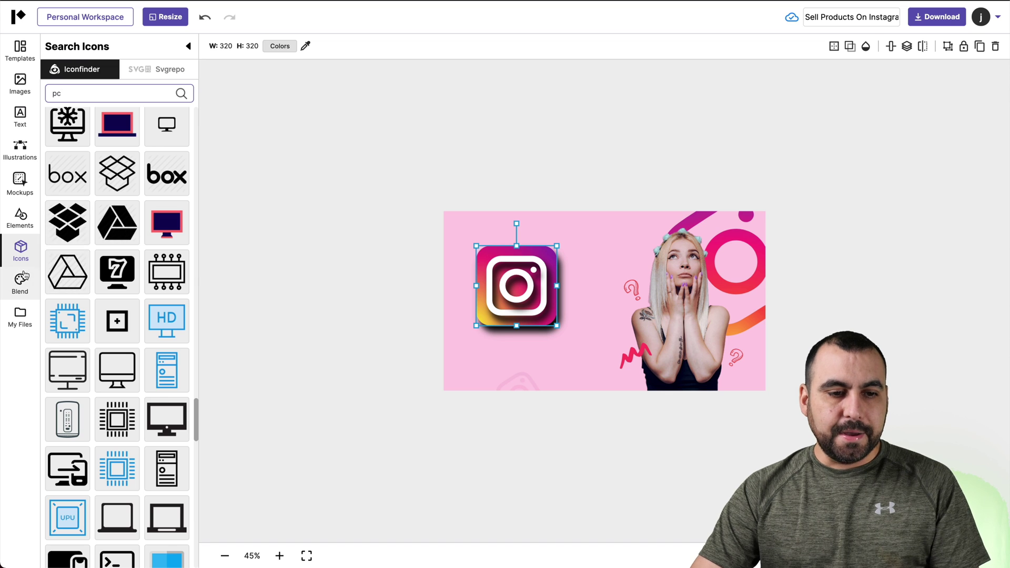
{"action": "left_click", "coordinate": [22, 278]}
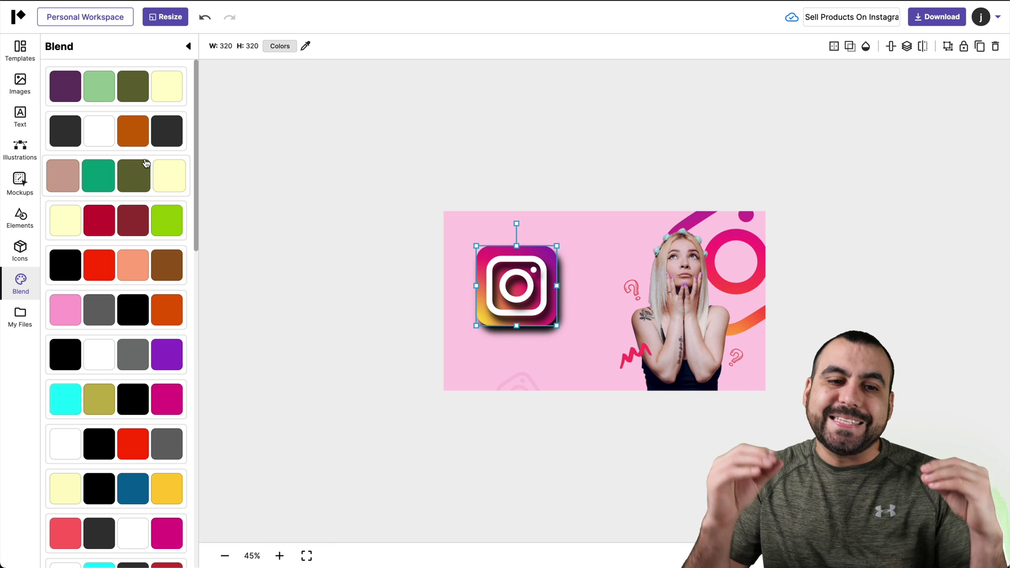
Try a pink palette, then apply the cyan, olive, black and magenta blend
{"action": "left_click", "coordinate": [143, 187]}
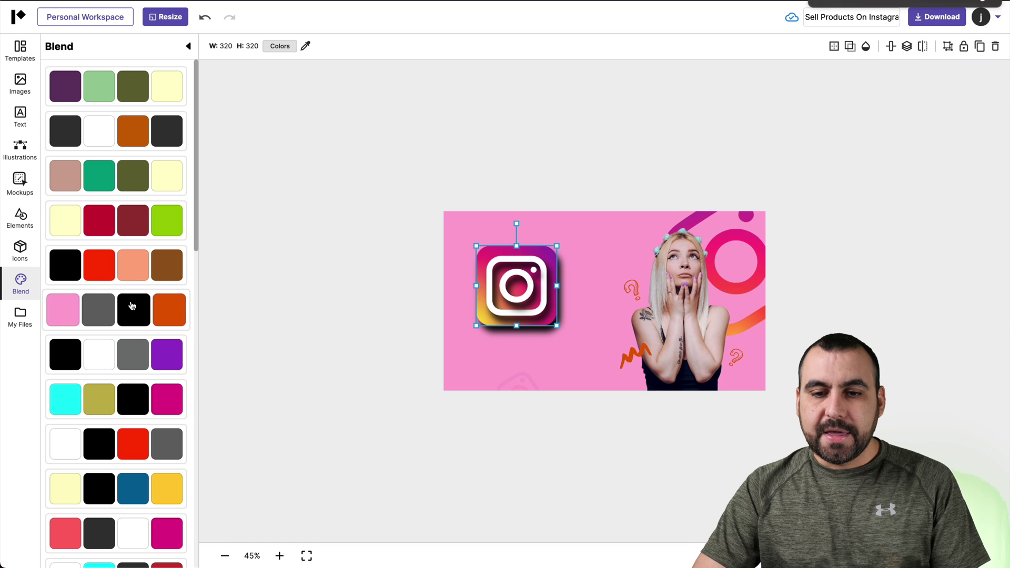
{"action": "left_click", "coordinate": [135, 399]}
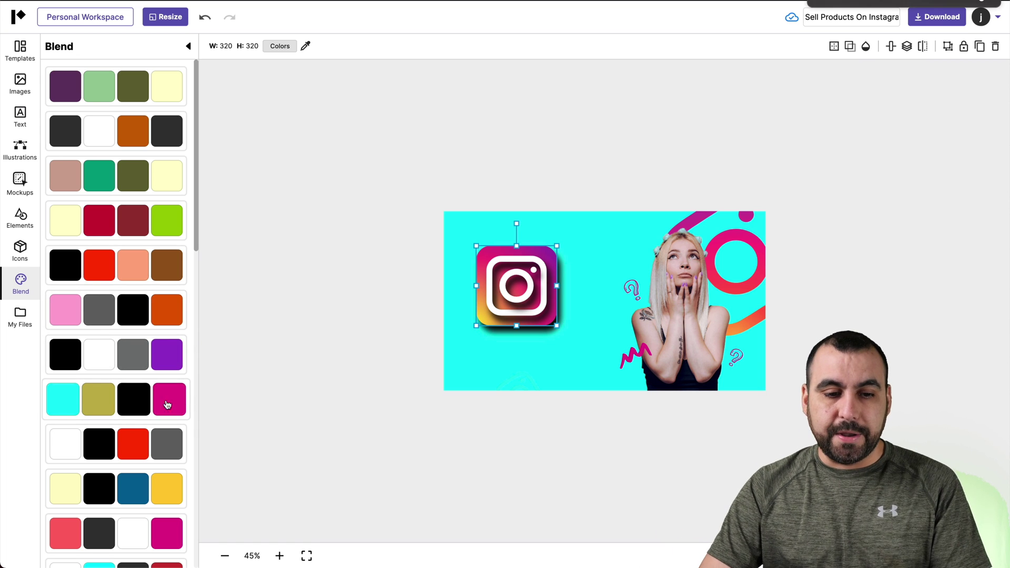
Swap the Instagram icon for the uploaded SaaS Master logo, shrunk and moved left
{"action": "left_click", "coordinate": [21, 316]}
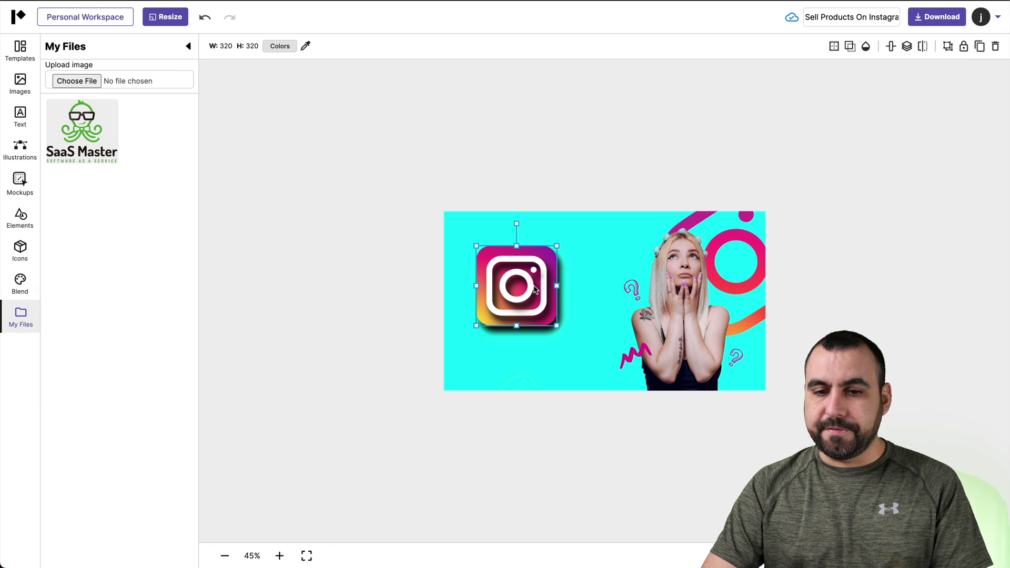
{"action": "left_click", "coordinate": [995, 46]}
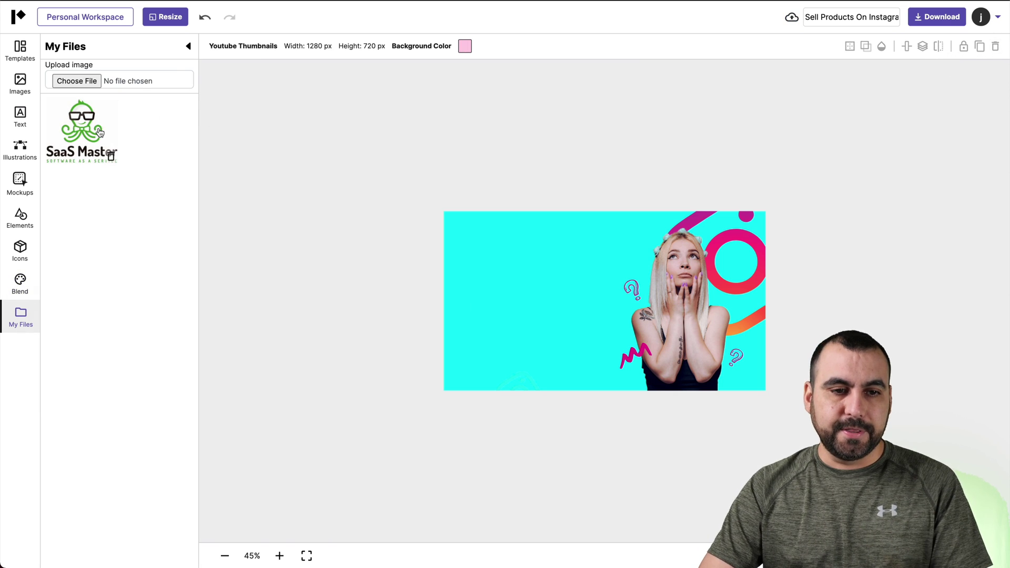
{"action": "left_click", "coordinate": [601, 343]}
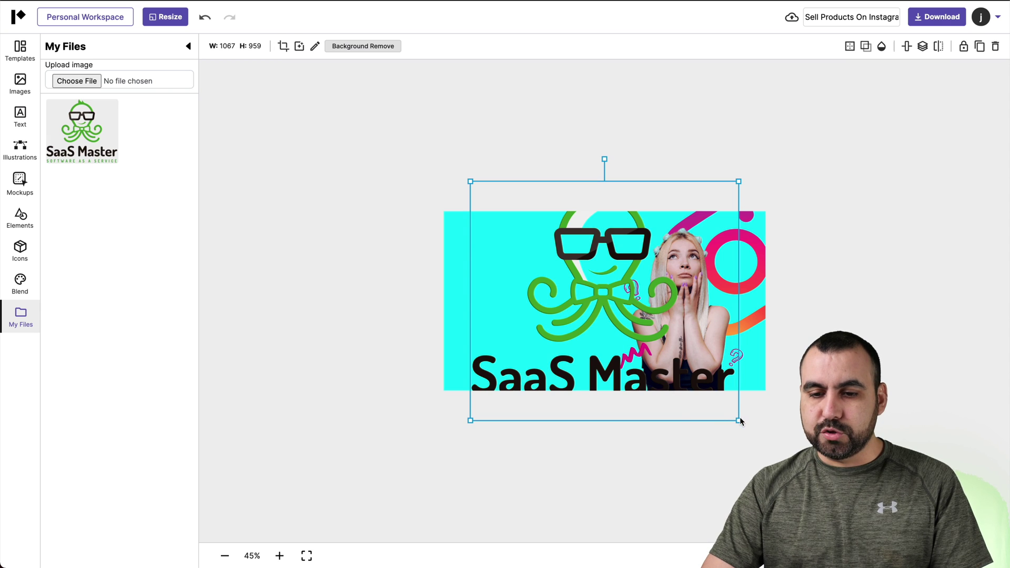
{"action": "left_click_drag", "start_coordinate": [740, 420], "coordinate": [600, 298]}
{"action": "left_click_drag", "start_coordinate": [543, 269], "coordinate": [543, 325]}
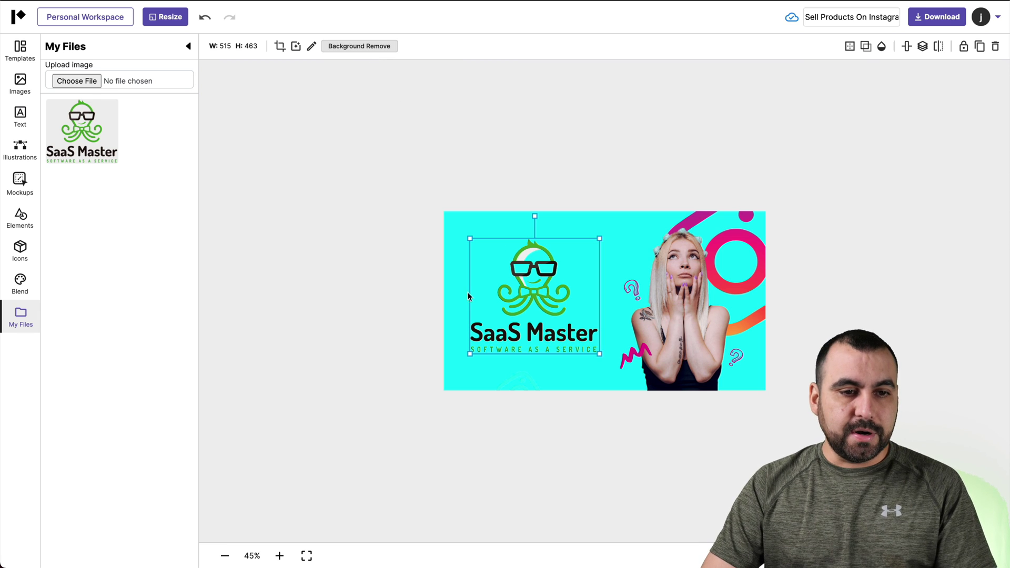
Add the young man photo from a 'person' image search, shrunk and centred
{"action": "left_click", "coordinate": [19, 84]}
{"action": "left_click", "coordinate": [102, 94]}
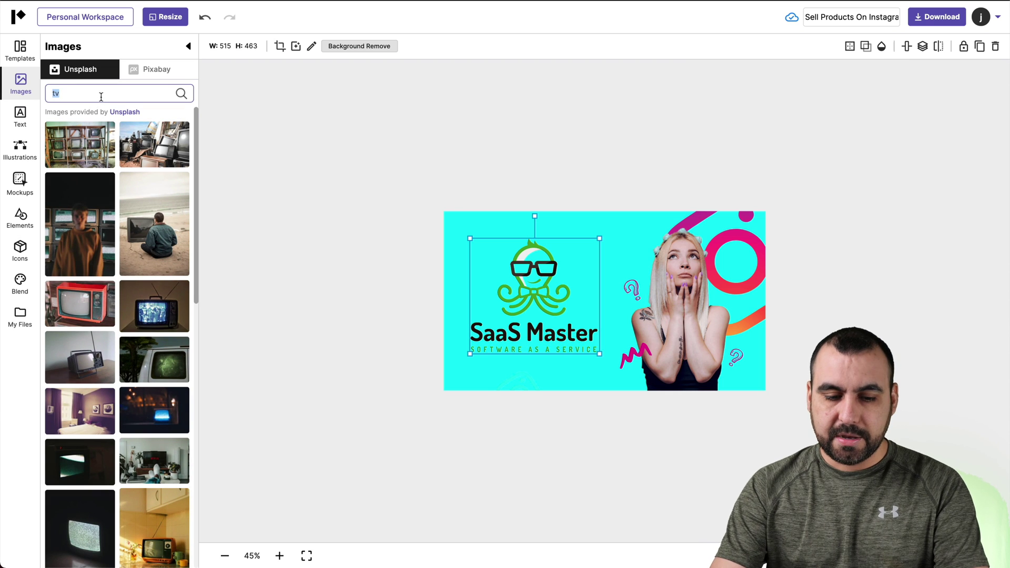
{"action": "type", "text": "son"}
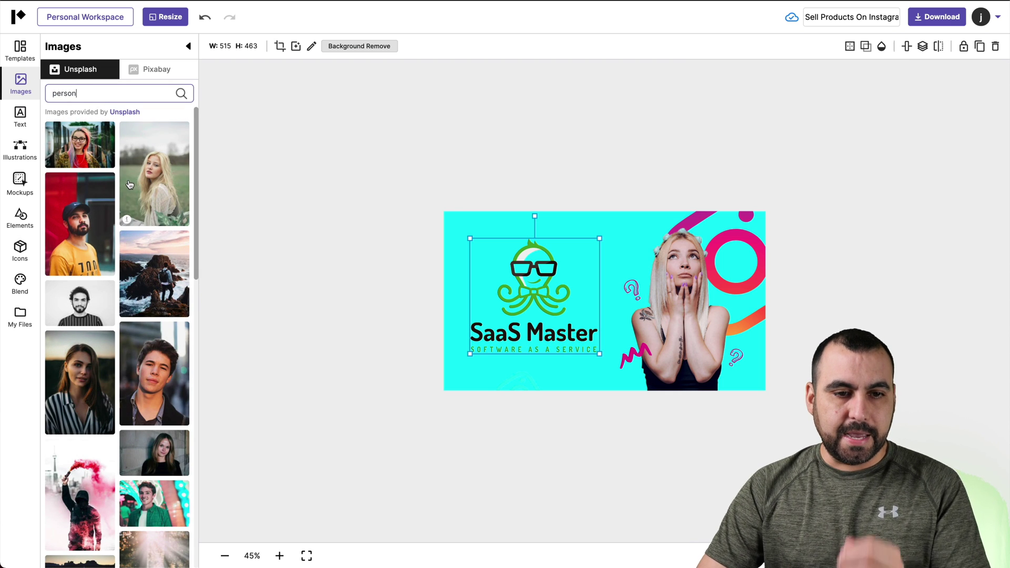
{"action": "mouse_move", "coordinate": [154, 373]}
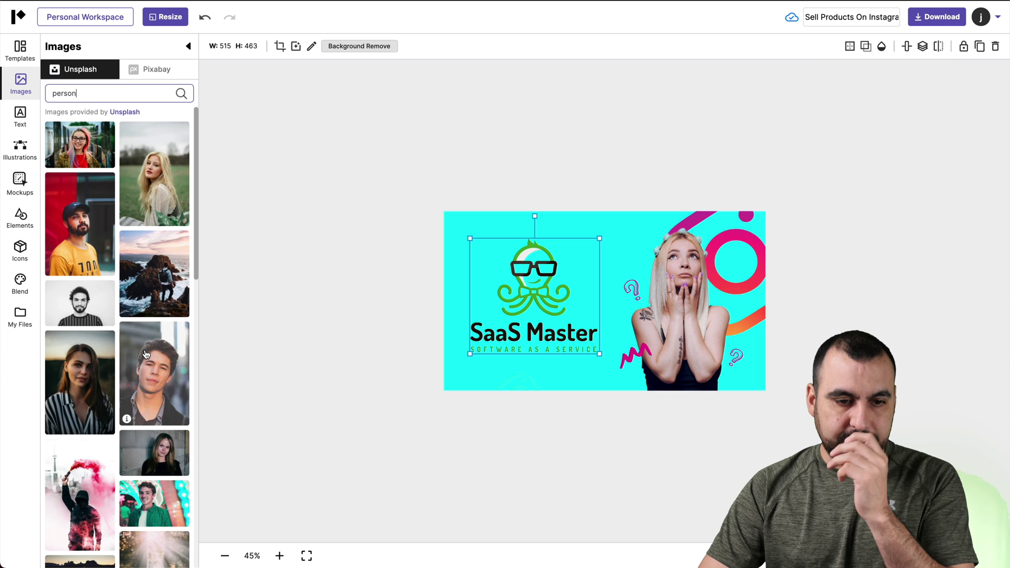
{"action": "left_click_drag", "start_coordinate": [145, 354], "coordinate": [604, 293]}
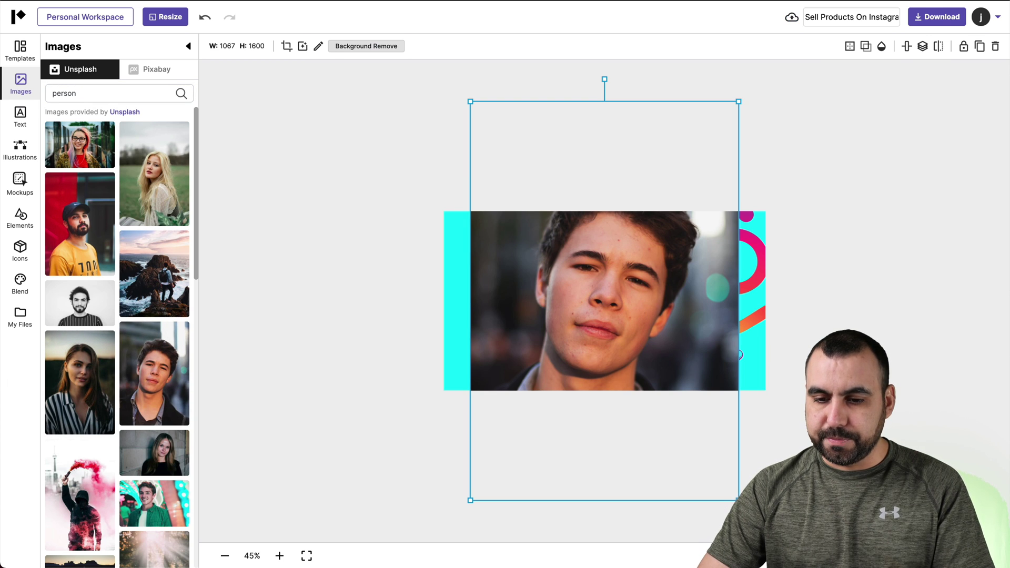
{"action": "left_click_drag", "start_coordinate": [737, 498], "coordinate": [616, 316]}
{"action": "left_click_drag", "start_coordinate": [552, 300], "coordinate": [598, 349]}
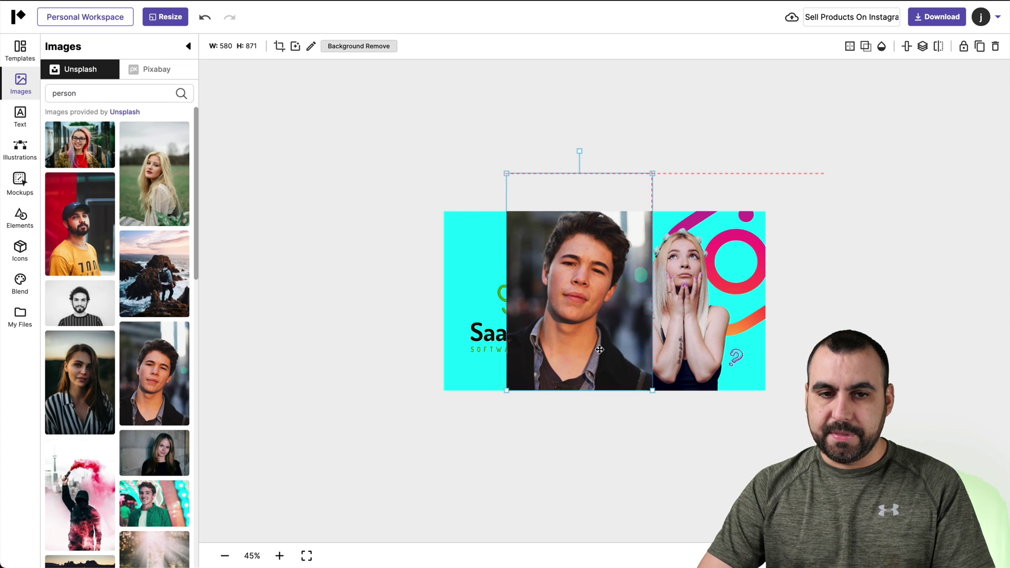
Remove the man photo's background, move the cut-out left, and delete the SaaS Master logo
{"action": "left_click", "coordinate": [359, 46]}
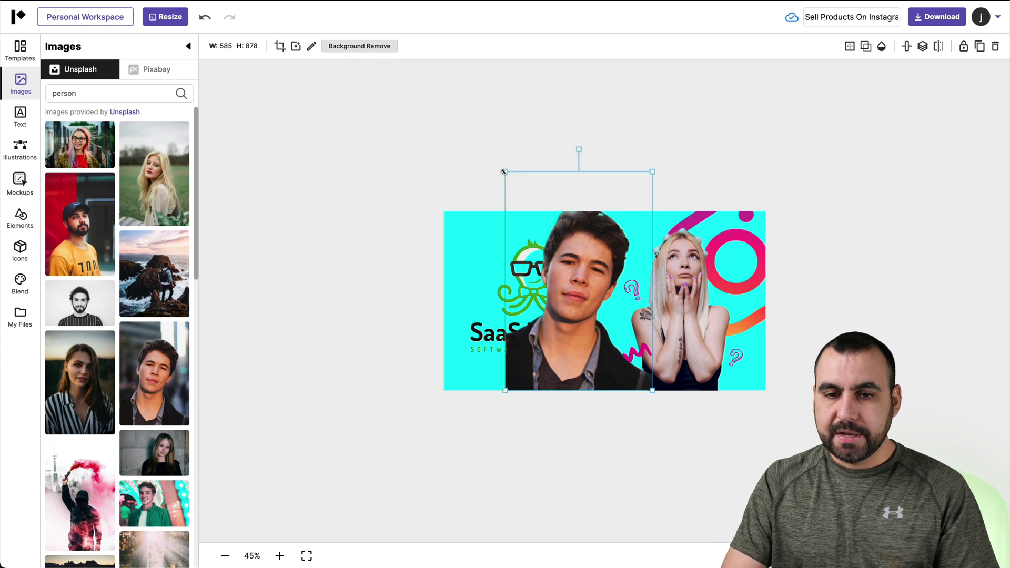
{"action": "left_click_drag", "start_coordinate": [506, 175], "coordinate": [546, 229]}
{"action": "left_click_drag", "start_coordinate": [568, 364], "coordinate": [511, 345]}
{"action": "left_click", "coordinate": [477, 340]}
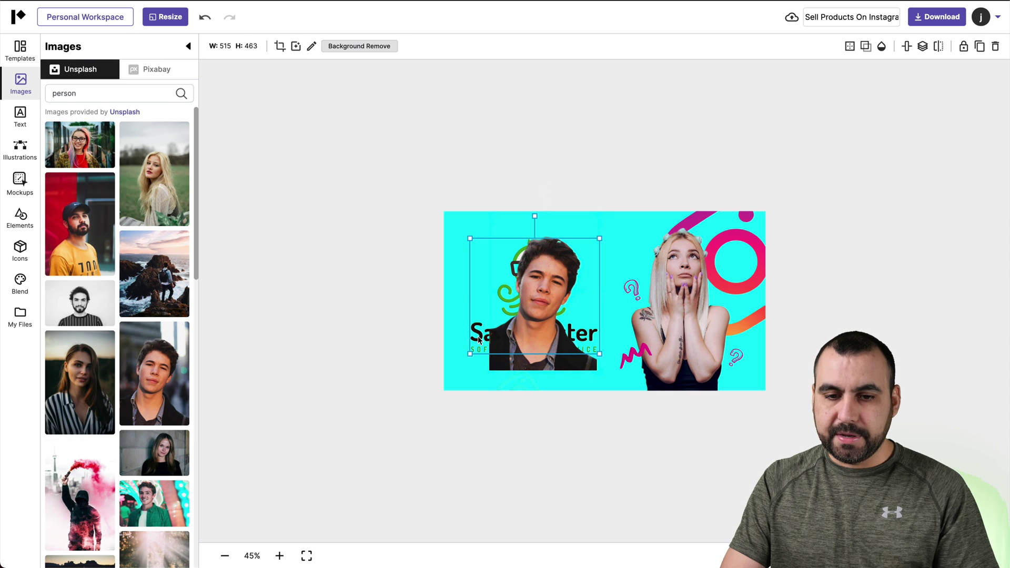
{"action": "left_click", "coordinate": [994, 46]}
{"action": "left_click", "coordinate": [556, 333]}
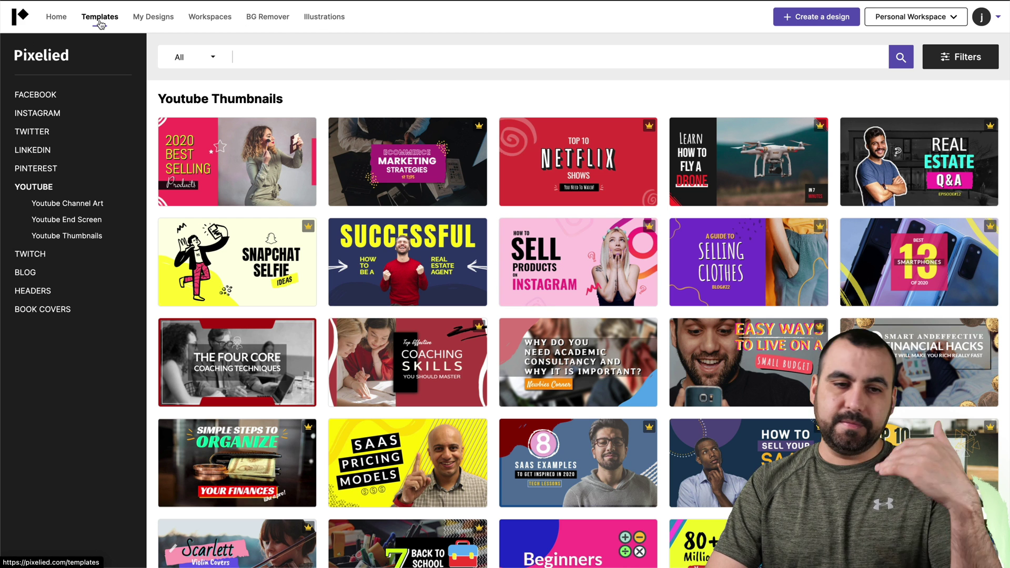
Go through Home and My Designs to the Workspaces page listing Personal Workspace and test
{"action": "left_click", "coordinate": [56, 16]}
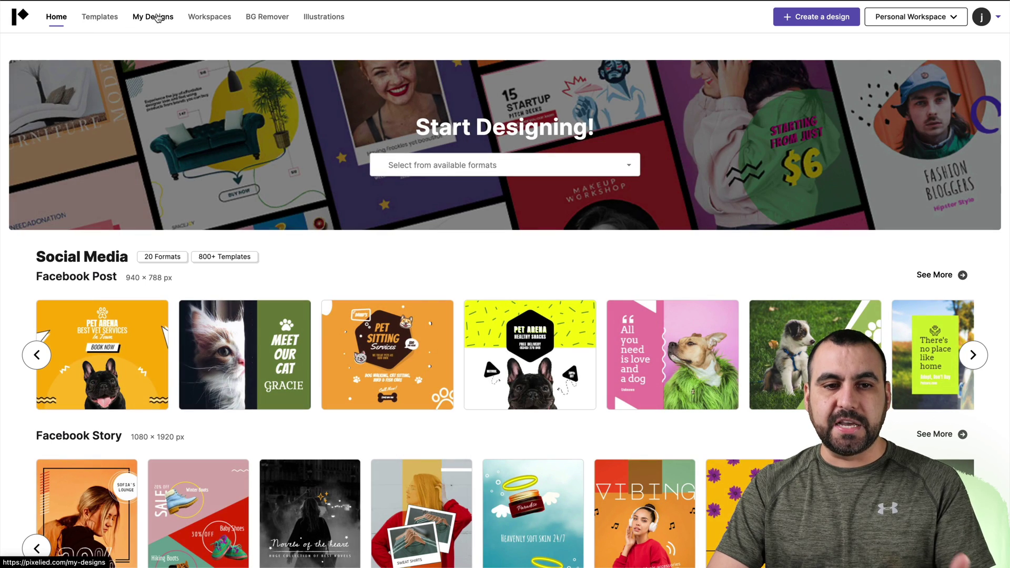
{"action": "left_click", "coordinate": [154, 17]}
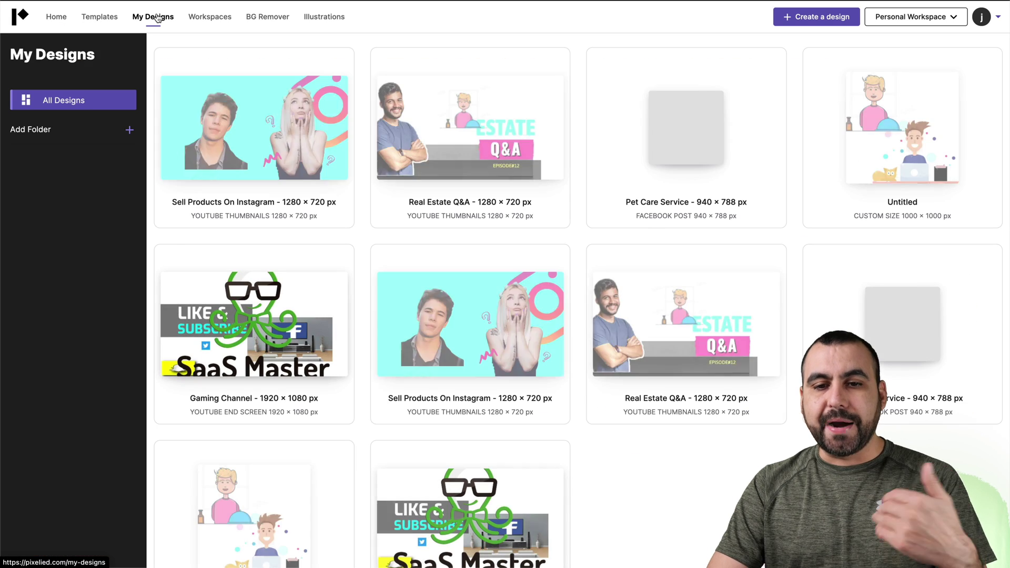
{"action": "left_click", "coordinate": [210, 17]}
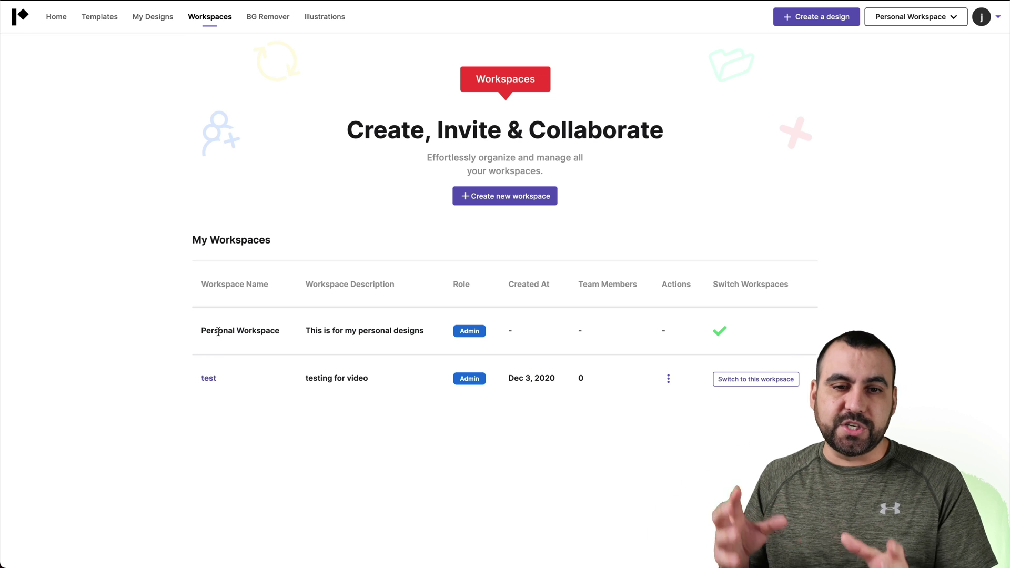
Browse Pixelied's BG Remover page, then its Illustrations library page
{"action": "left_click", "coordinate": [266, 17]}
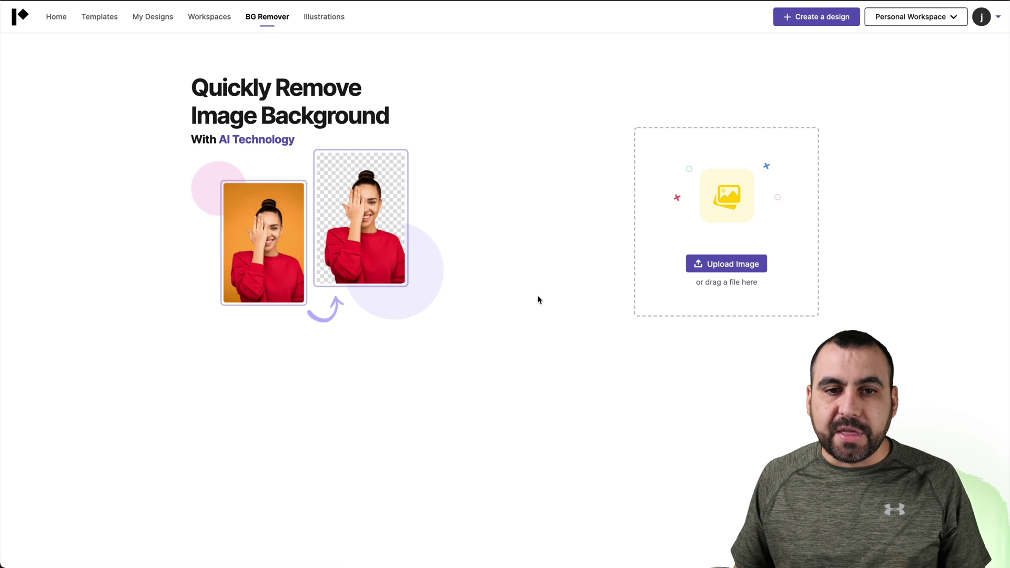
{"action": "left_click", "coordinate": [324, 17]}
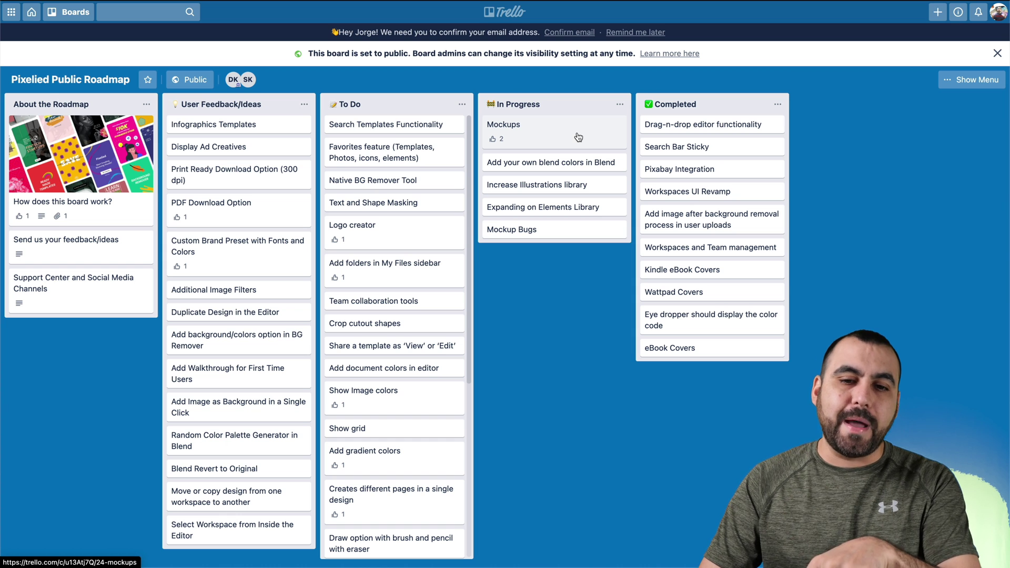
Vote for the Mockups feature card, raising it to 3 votes
{"action": "left_click", "coordinate": [578, 137]}
{"action": "left_click", "coordinate": [647, 140]}
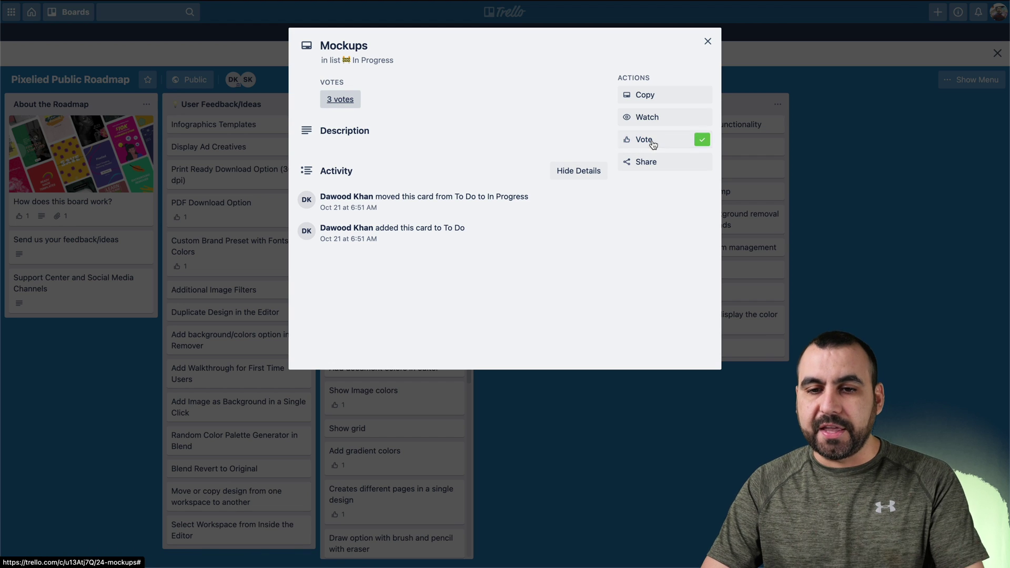
{"action": "left_click", "coordinate": [619, 399]}
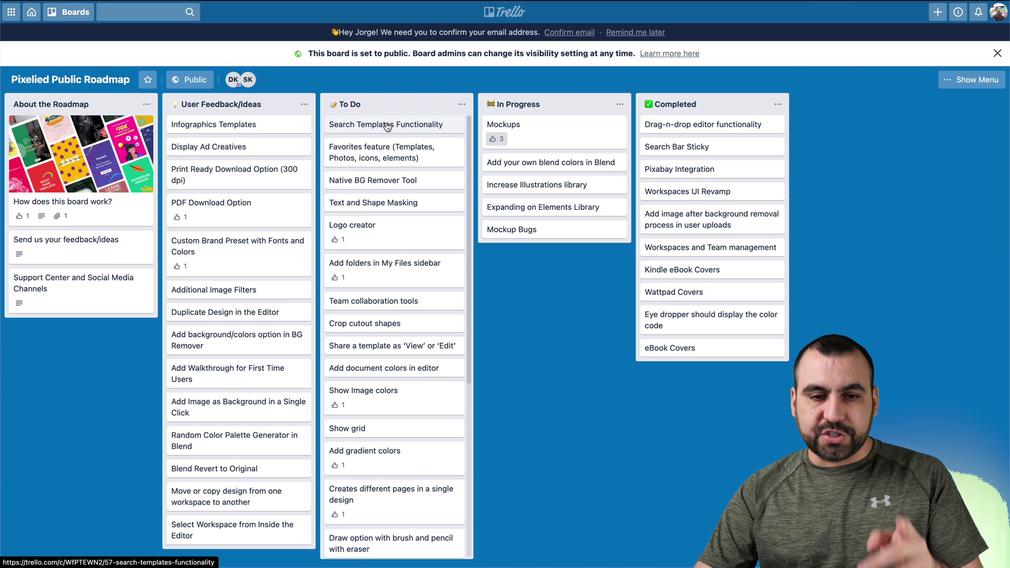
{"action": "scroll", "coordinate": [379, 395], "scroll_direction": "down", "scroll_amount": 5}
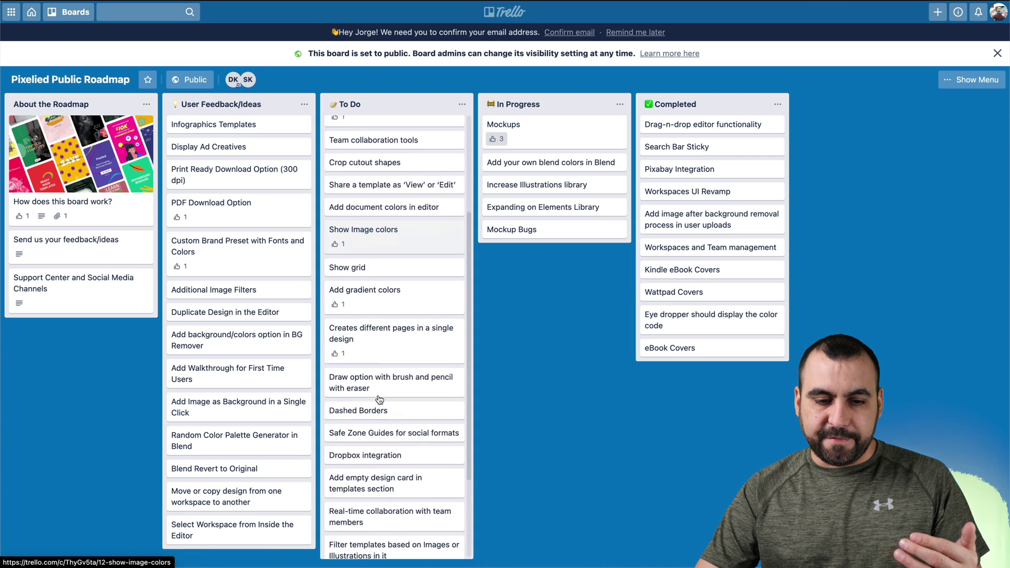
{"action": "scroll", "coordinate": [379, 402], "scroll_direction": "down", "scroll_amount": 3}
{"action": "scroll", "coordinate": [379, 400], "scroll_direction": "down", "scroll_amount": 1}
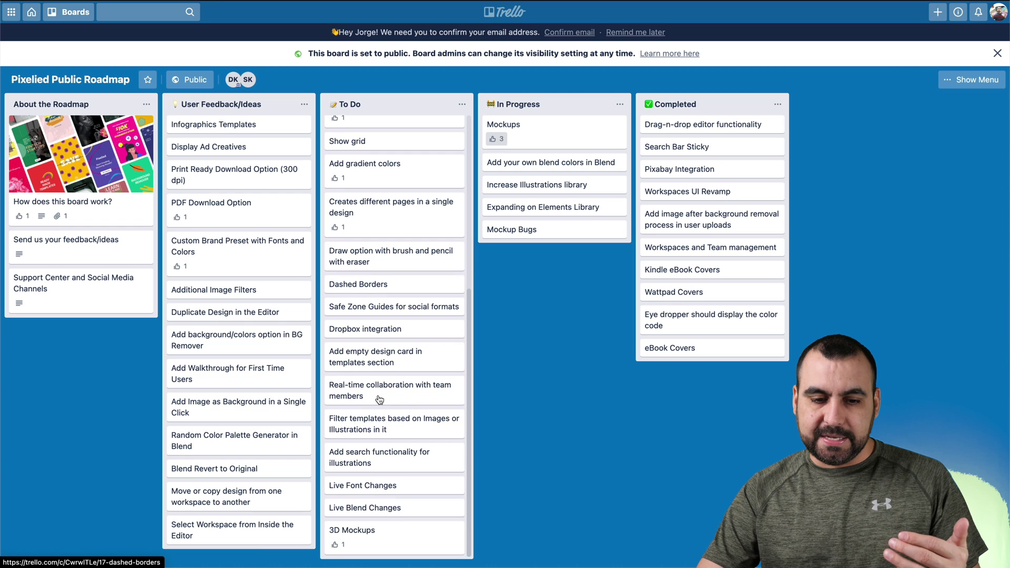
{"action": "left_click", "coordinate": [351, 533]}
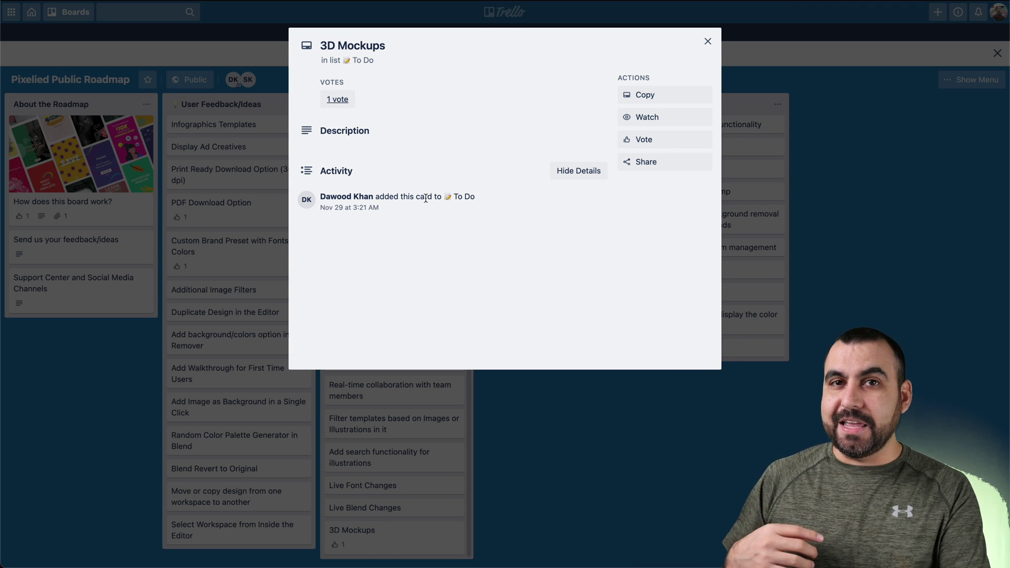
{"action": "left_click", "coordinate": [708, 41]}
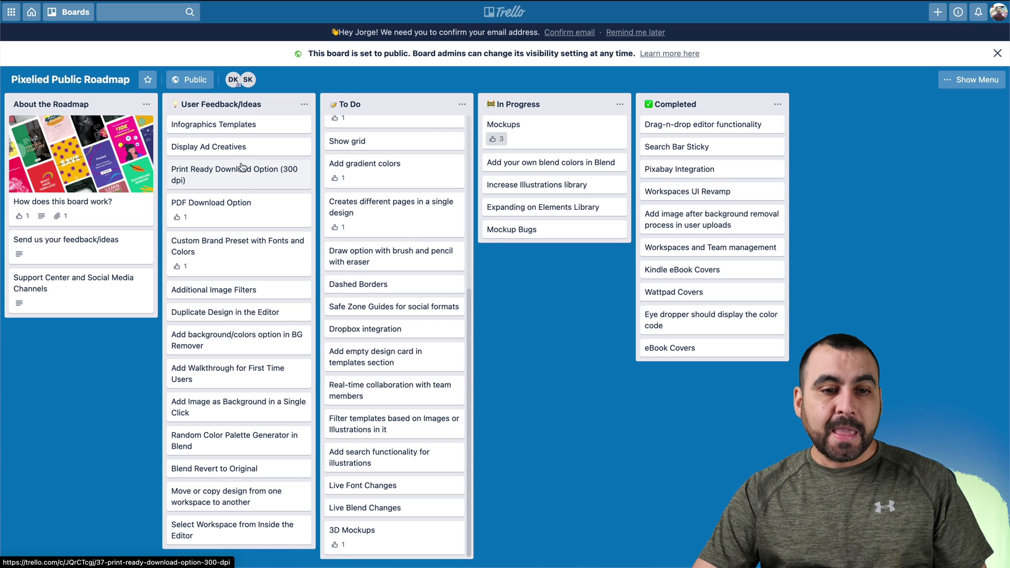